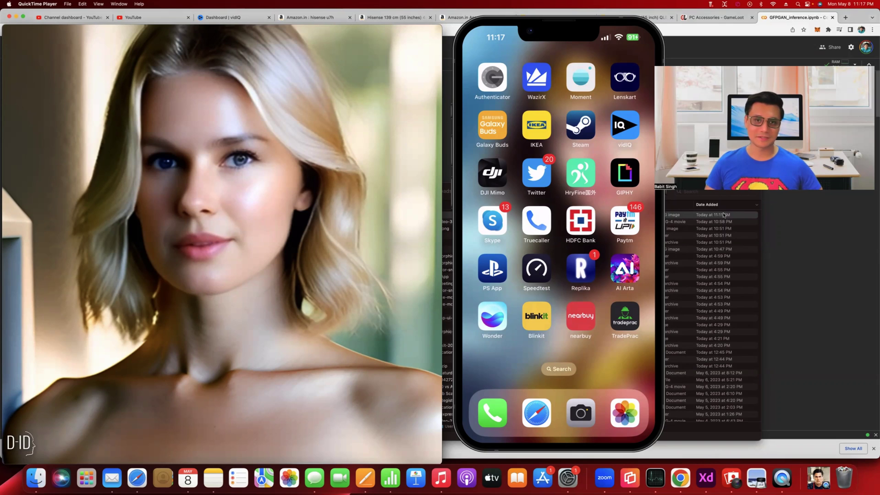
Replay the D-ID talking video of the blonde woman in QuickTime Player
{"action": "mouse_move", "coordinate": [237, 363]}
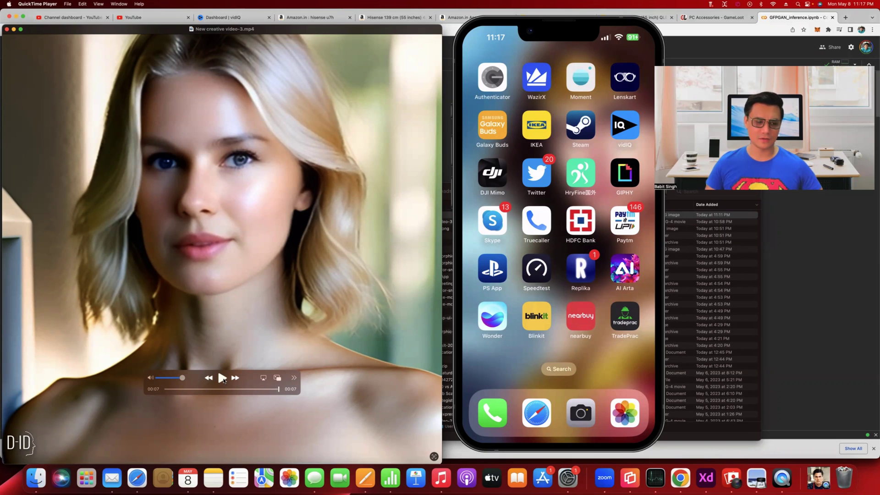
{"action": "left_click", "coordinate": [223, 377]}
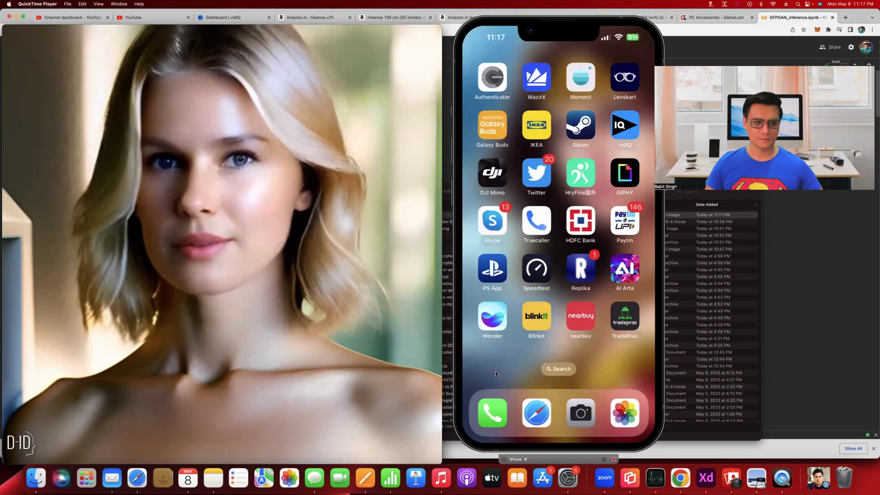
{"action": "mouse_move", "coordinate": [276, 370]}
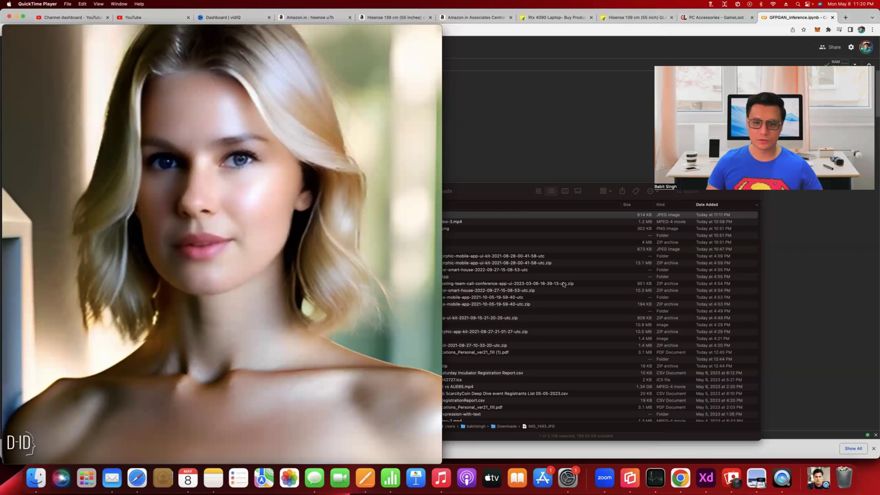
Select the new 639 KB IMG_1494.JPG portrait in the Finder Downloads folder
{"action": "left_click", "coordinate": [494, 185]}
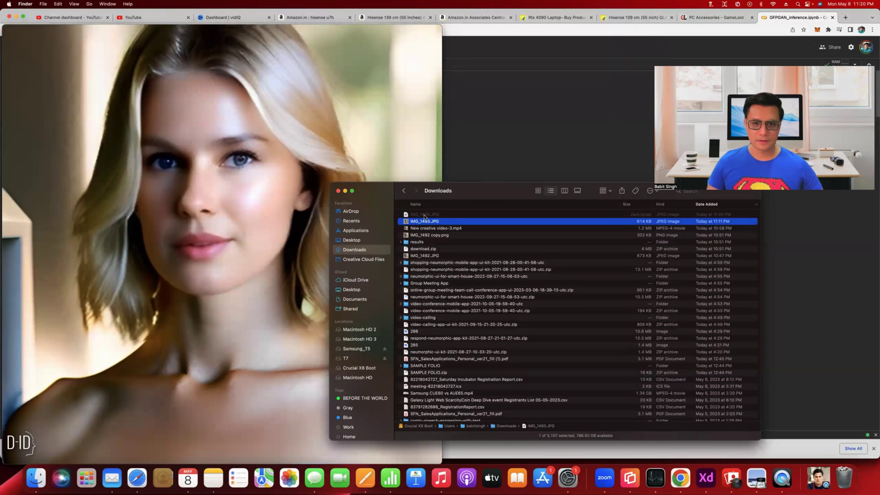
{"action": "left_click", "coordinate": [423, 214]}
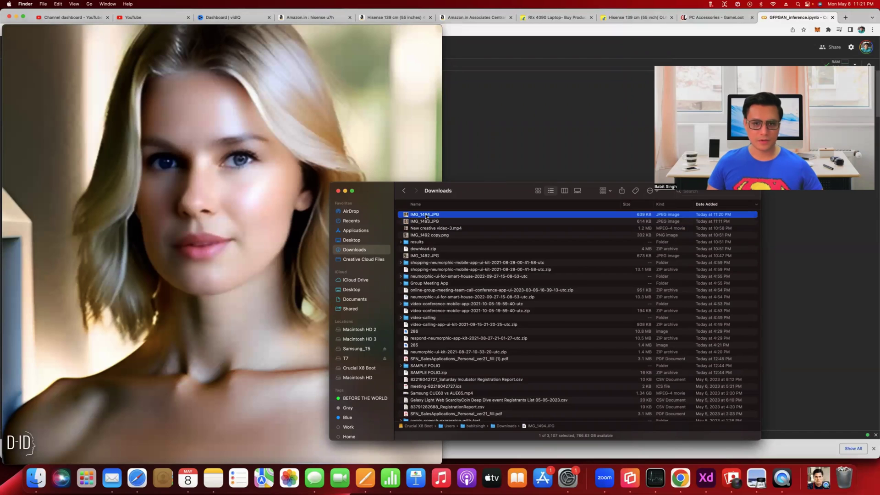
View IMG_1494.JPG in Preview, close it, and return to the GFPGAN Colab notebook in Chrome
{"action": "double_click", "coordinate": [425, 215]}
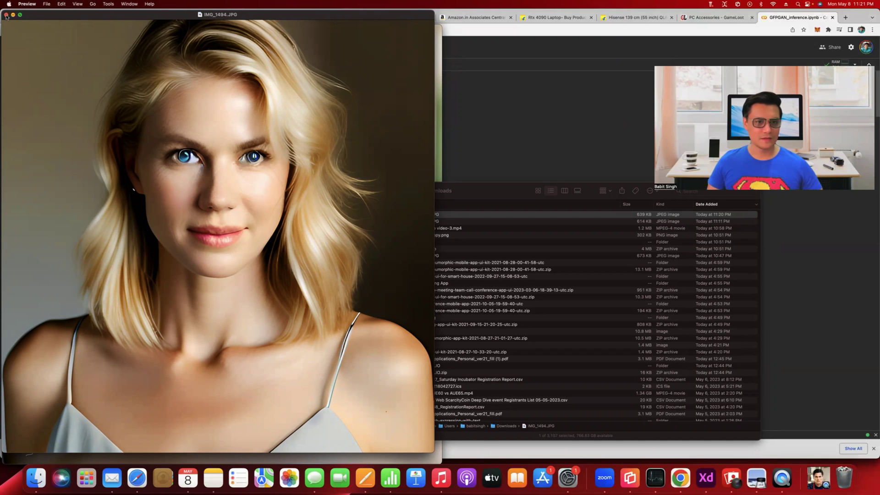
{"action": "left_click", "coordinate": [6, 16]}
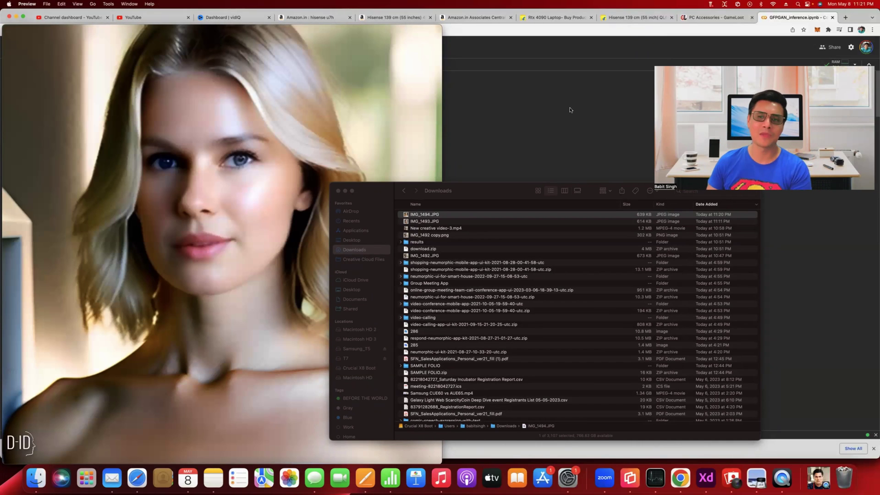
{"action": "left_click", "coordinate": [789, 19]}
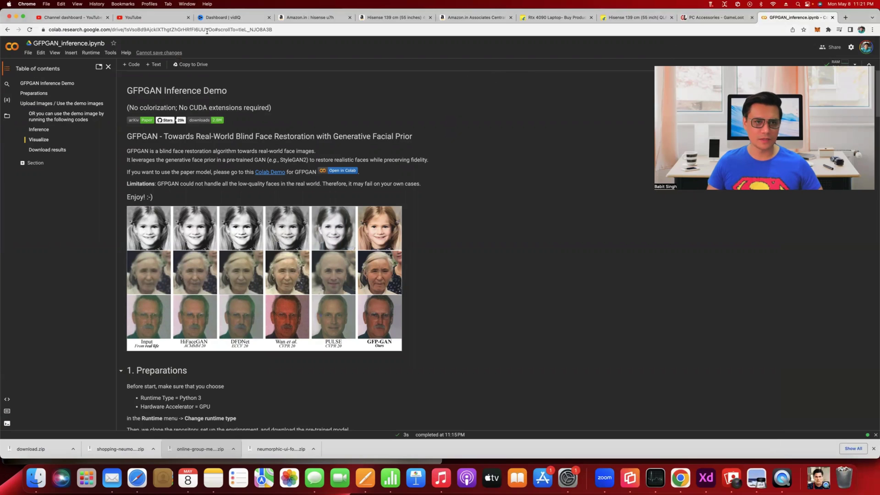
Reload the GFPGAN_inference.ipynb page, confirming the Reload site? prompt
{"action": "left_click", "coordinate": [255, 30]}
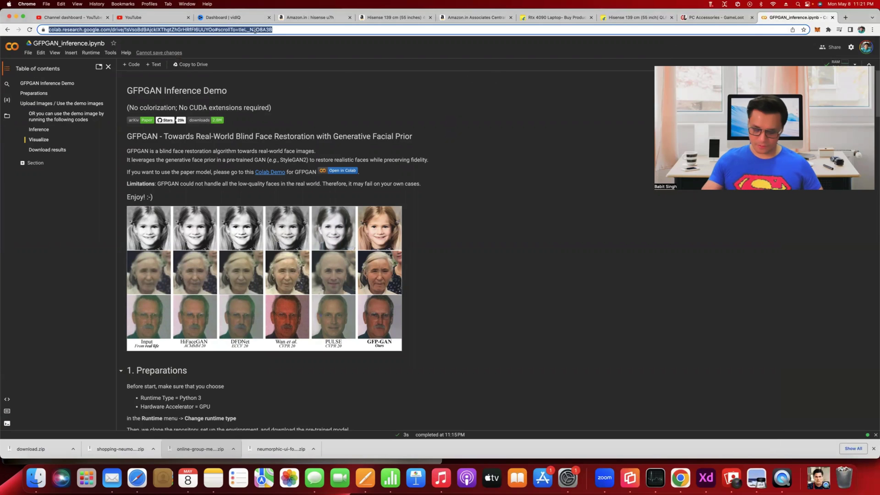
{"action": "key", "text": "Return"}
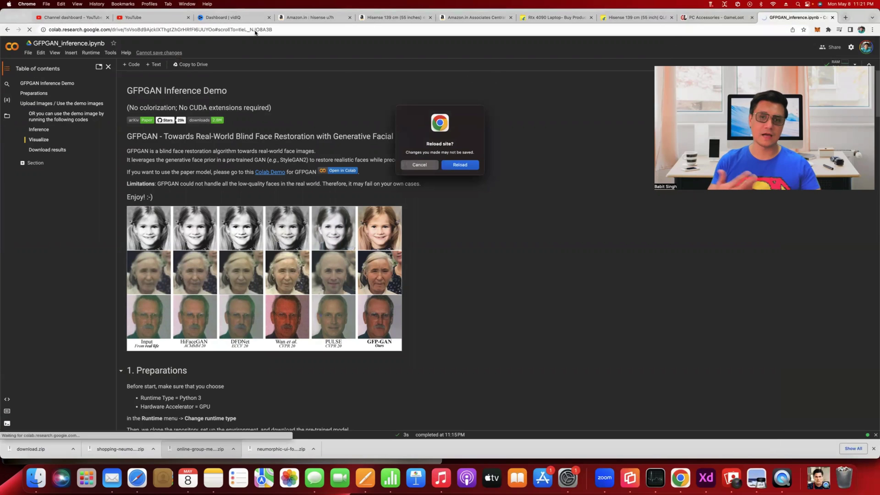
{"action": "left_click", "coordinate": [462, 165]}
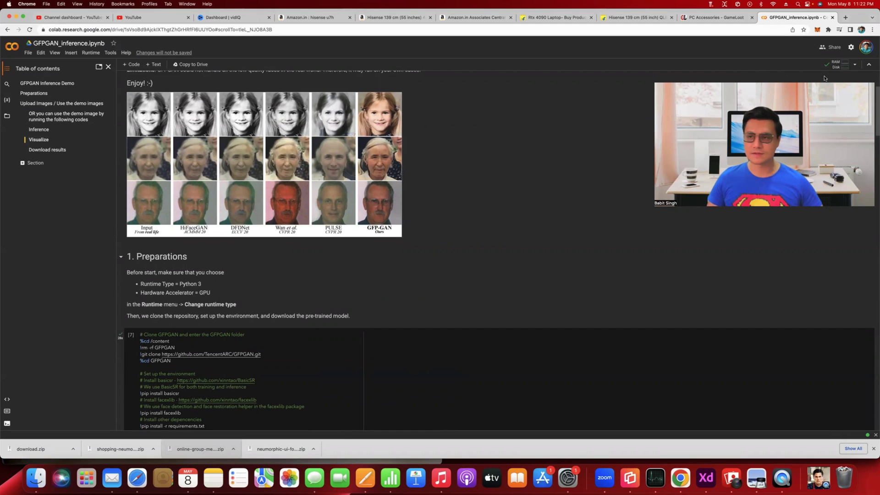
Connect the notebook to a hosted runtime from the RAM/Disk dropdown
{"action": "left_click", "coordinate": [854, 66]}
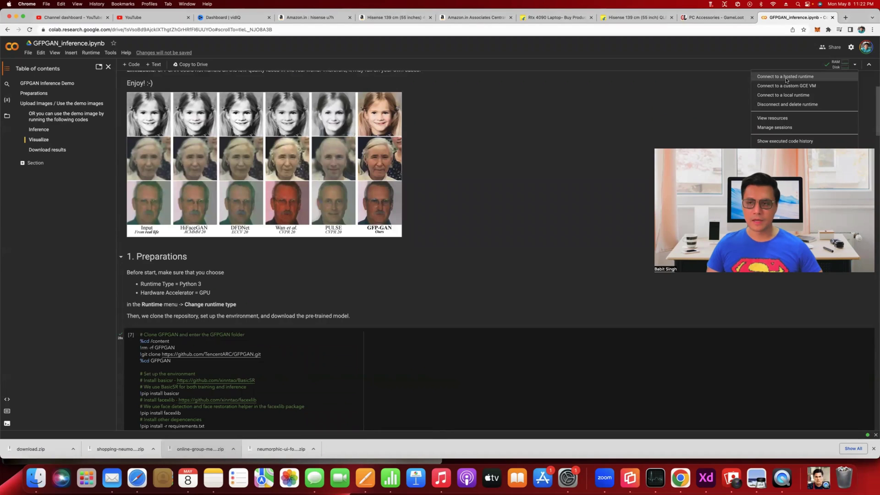
{"action": "left_click", "coordinate": [667, 106]}
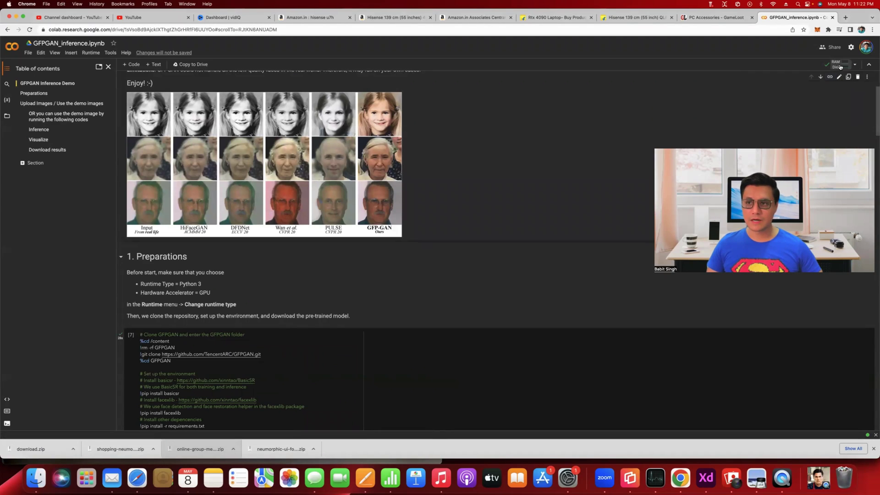
{"action": "mouse_move", "coordinate": [841, 68]}
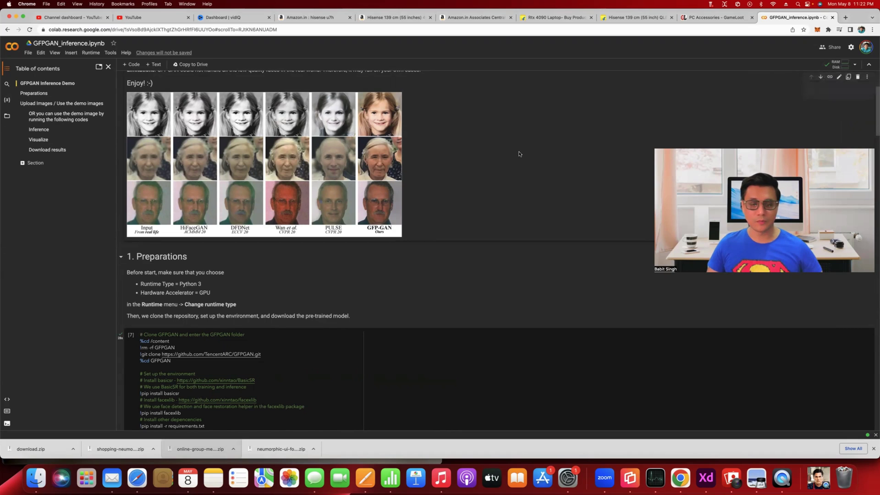
{"action": "scroll", "coordinate": [412, 209], "scroll_direction": "down", "scroll_amount": 3}
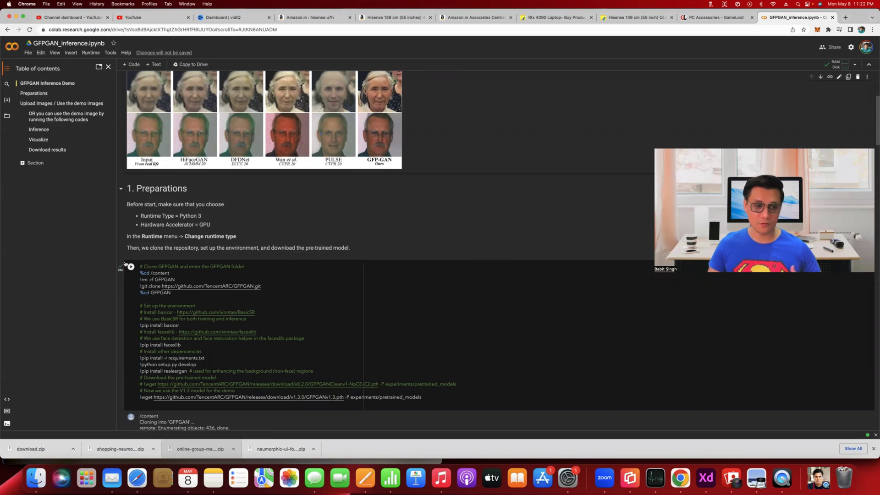
Run the Preparations cell despite the warning, downloading the GFPGANv1.3.pth model
{"action": "left_click", "coordinate": [130, 267]}
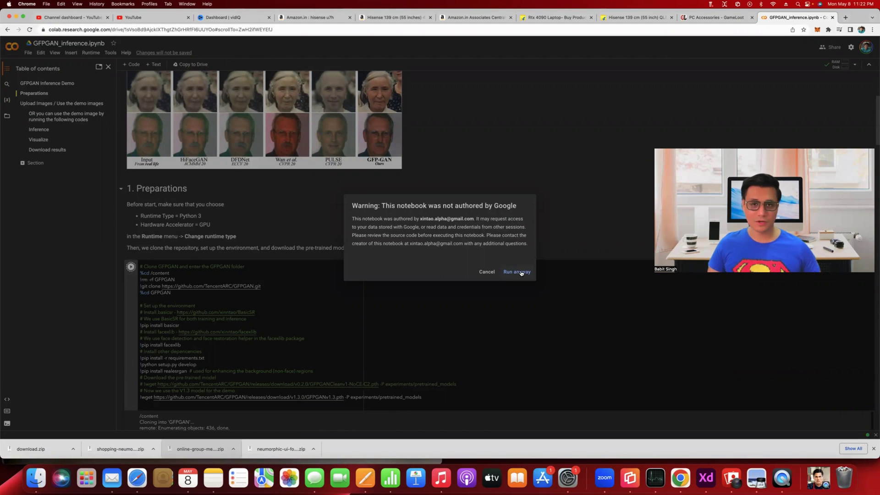
{"action": "left_click", "coordinate": [521, 272]}
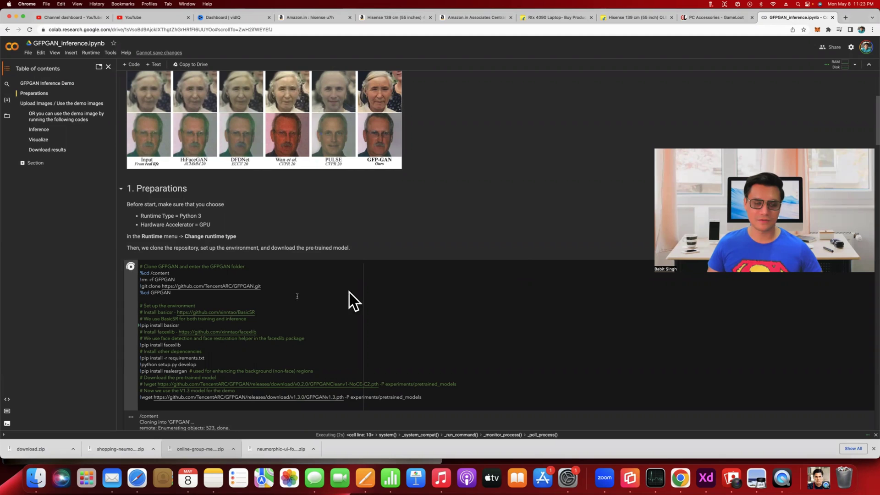
{"action": "scroll", "coordinate": [213, 320], "scroll_direction": "down", "scroll_amount": 3}
{"action": "scroll", "coordinate": [214, 320], "scroll_direction": "down", "scroll_amount": 2}
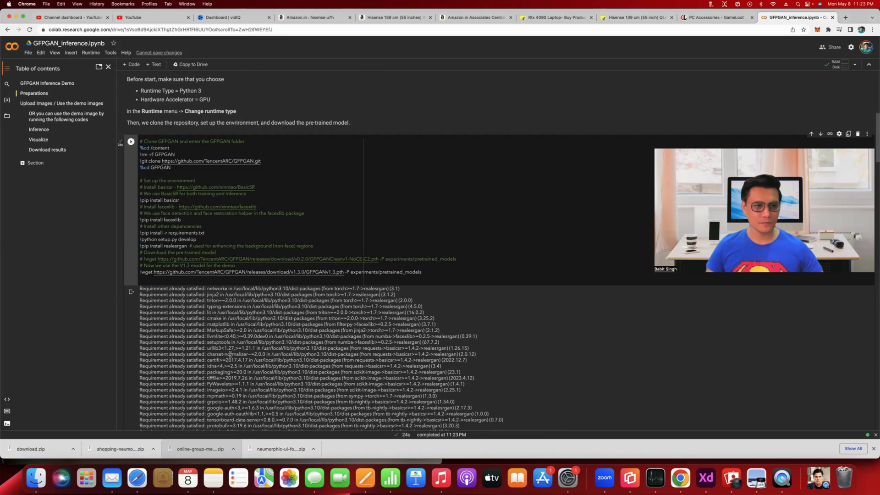
{"action": "scroll", "coordinate": [227, 355], "scroll_direction": "down", "scroll_amount": 3}
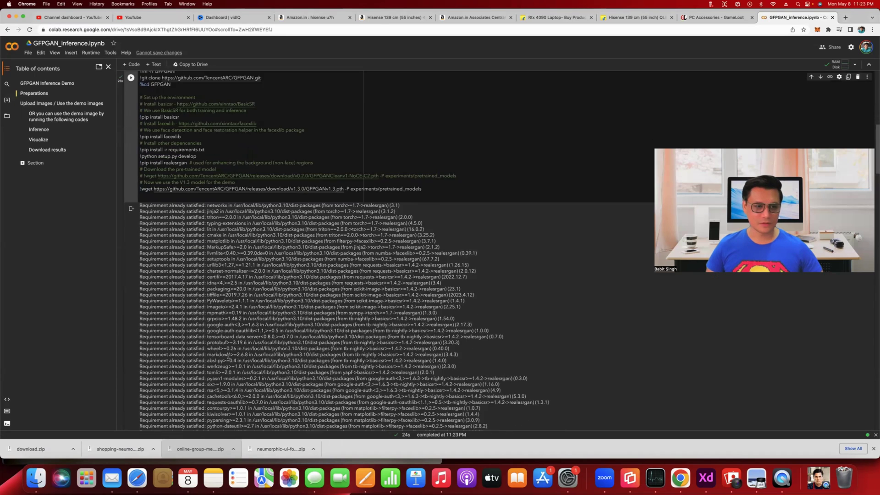
{"action": "scroll", "coordinate": [228, 356], "scroll_direction": "down", "scroll_amount": 5}
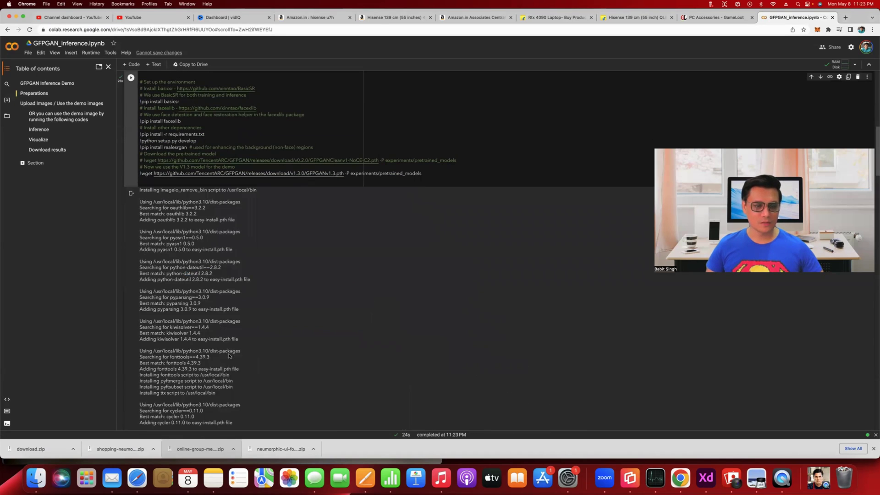
{"action": "scroll", "coordinate": [224, 353], "scroll_direction": "down", "scroll_amount": 10}
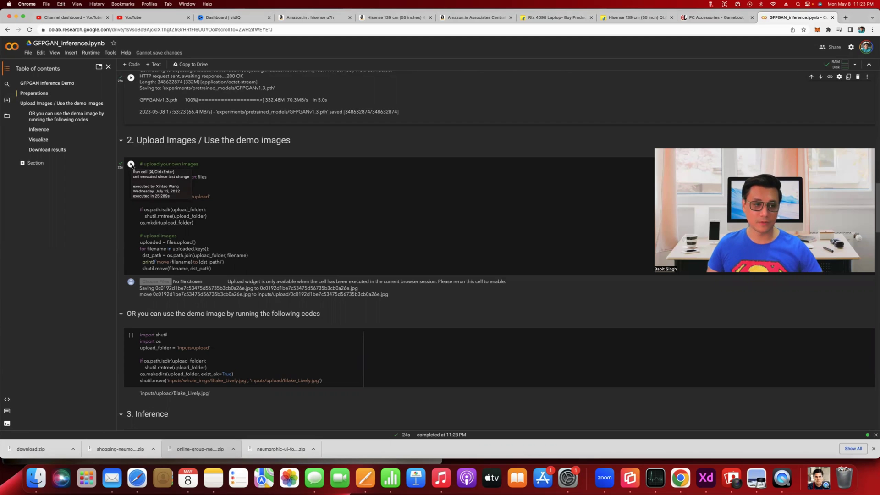
Run the upload cell and choose IMG_1494.JPG from Downloads for upload
{"action": "left_click", "coordinate": [131, 165]}
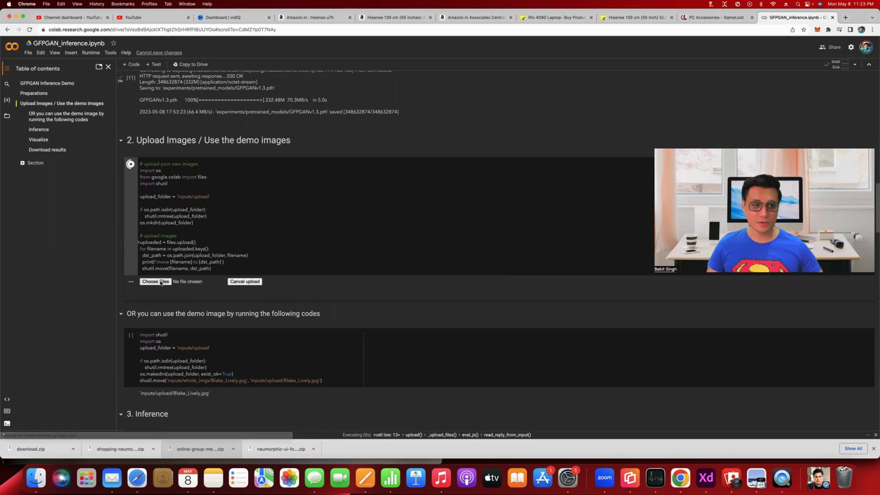
{"action": "left_click", "coordinate": [156, 281]}
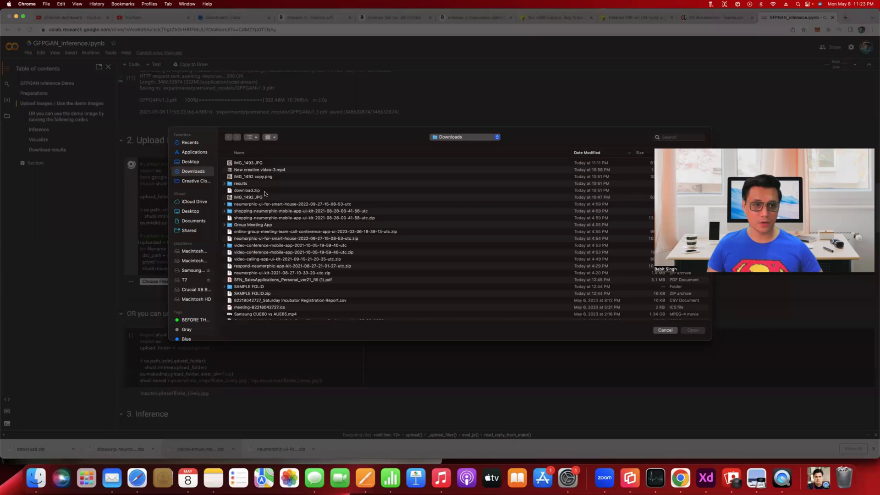
{"action": "left_click", "coordinate": [251, 163]}
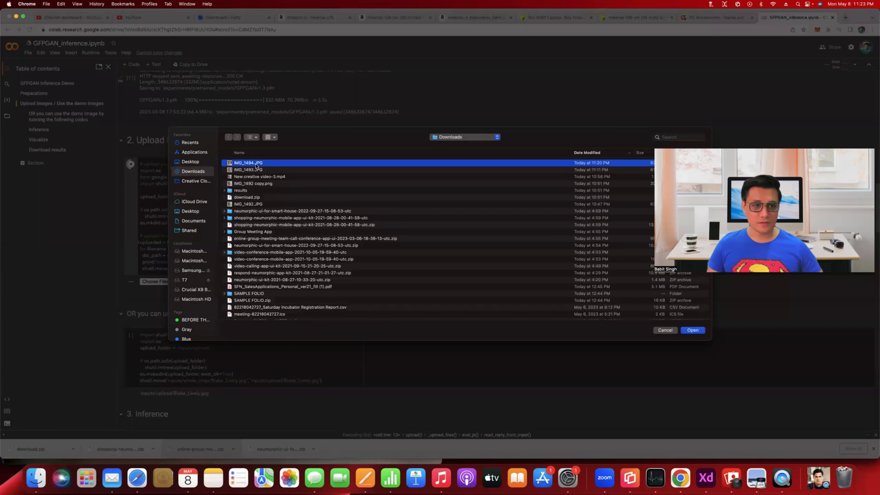
{"action": "left_click", "coordinate": [692, 331]}
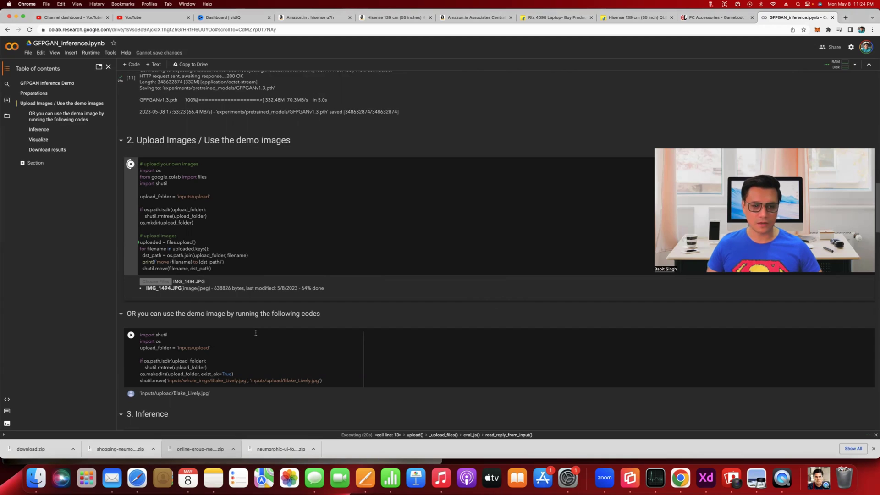
Scroll down to the 3. Inference cell once IMG_1494.JPG reaches 100%
{"action": "scroll", "coordinate": [255, 332], "scroll_direction": "down", "scroll_amount": 5}
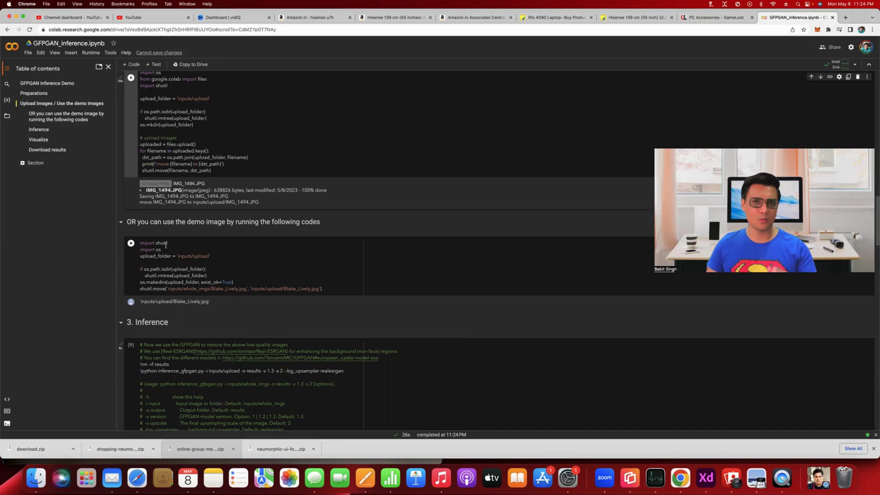
{"action": "scroll", "coordinate": [142, 285], "scroll_direction": "down", "scroll_amount": 3}
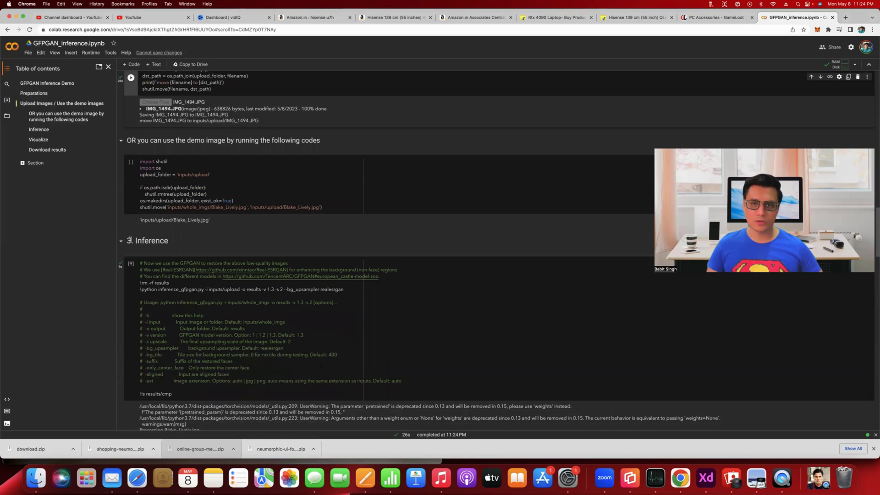
{"action": "scroll", "coordinate": [137, 266], "scroll_direction": "down", "scroll_amount": 2}
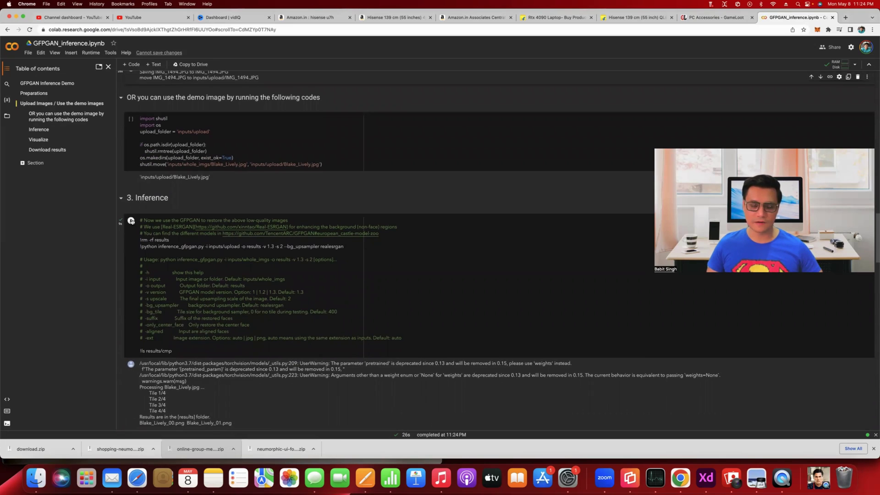
Run the Inference cell on IMG_1494.JPG, saving IMG_1494_00.png to results
{"action": "left_click", "coordinate": [131, 221]}
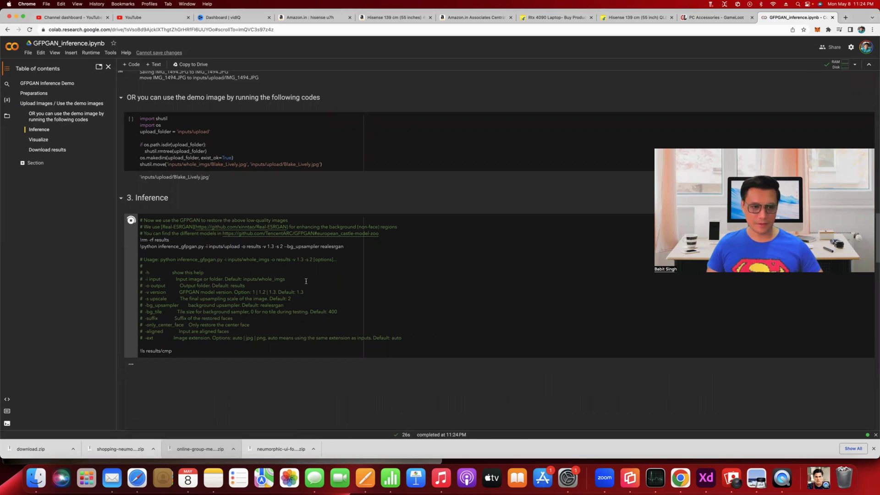
{"action": "scroll", "coordinate": [260, 312], "scroll_direction": "down", "scroll_amount": 4}
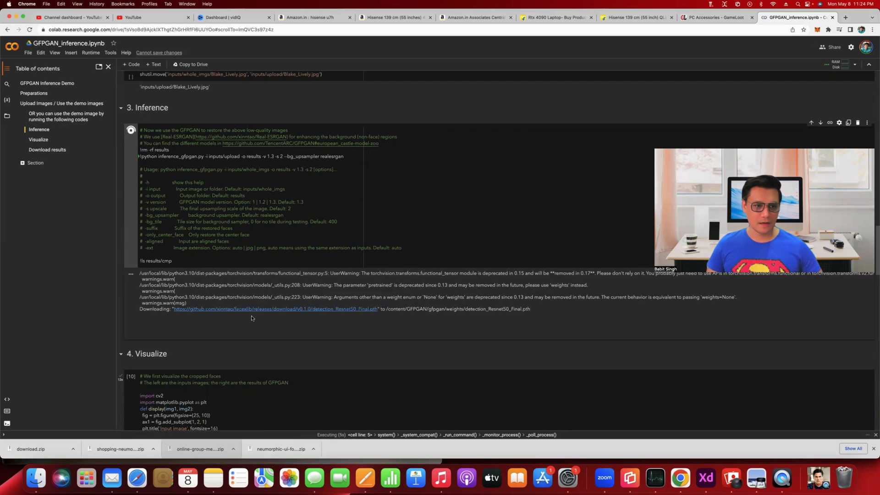
{"action": "scroll", "coordinate": [256, 323], "scroll_direction": "down", "scroll_amount": 3}
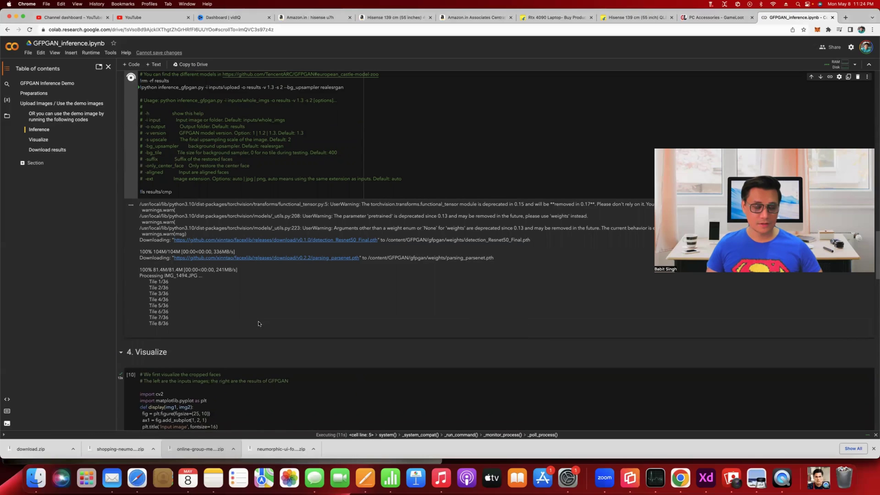
{"action": "scroll", "coordinate": [225, 321], "scroll_direction": "down", "scroll_amount": 3}
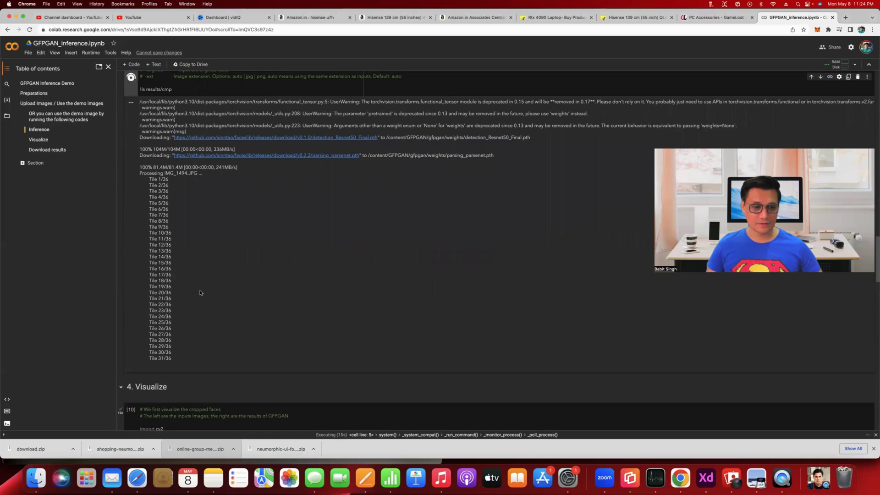
{"action": "scroll", "coordinate": [200, 292], "scroll_direction": "down", "scroll_amount": 3}
{"action": "scroll", "coordinate": [200, 293], "scroll_direction": "down", "scroll_amount": 3}
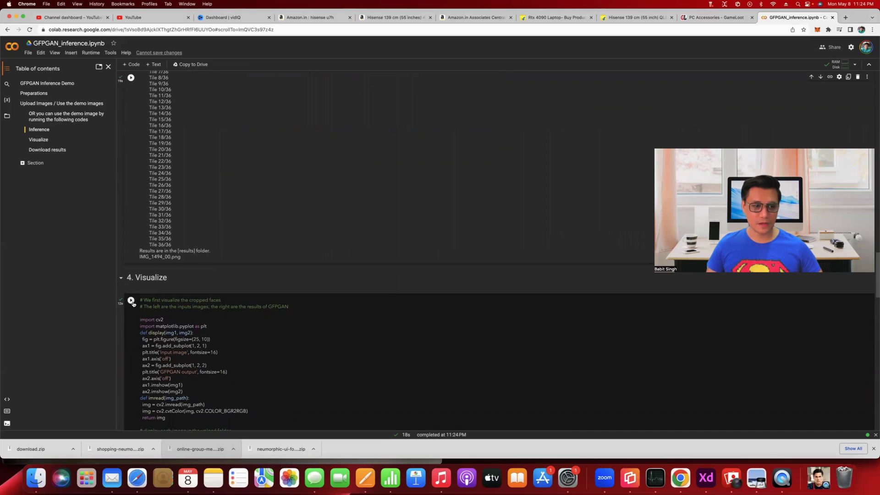
{"action": "scroll", "coordinate": [133, 300], "scroll_direction": "down", "scroll_amount": 3}
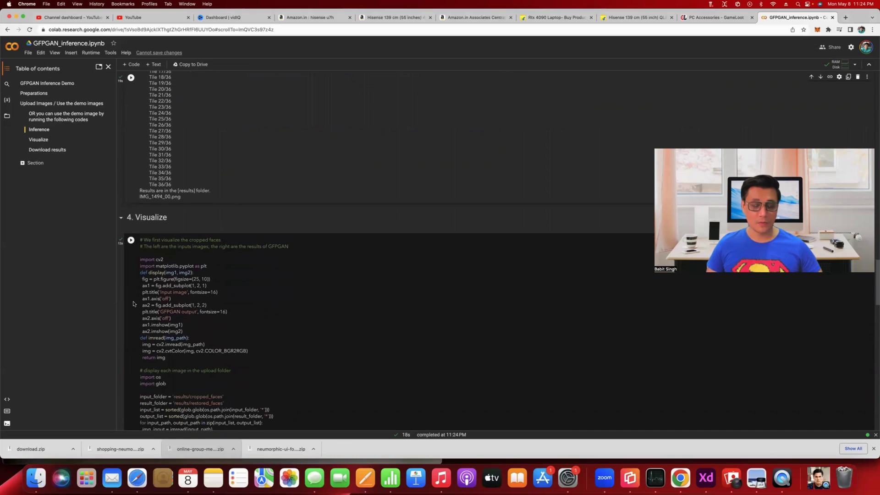
Run the Visualize cell and compare the Input image face with the GFPGAN output
{"action": "left_click", "coordinate": [131, 240]}
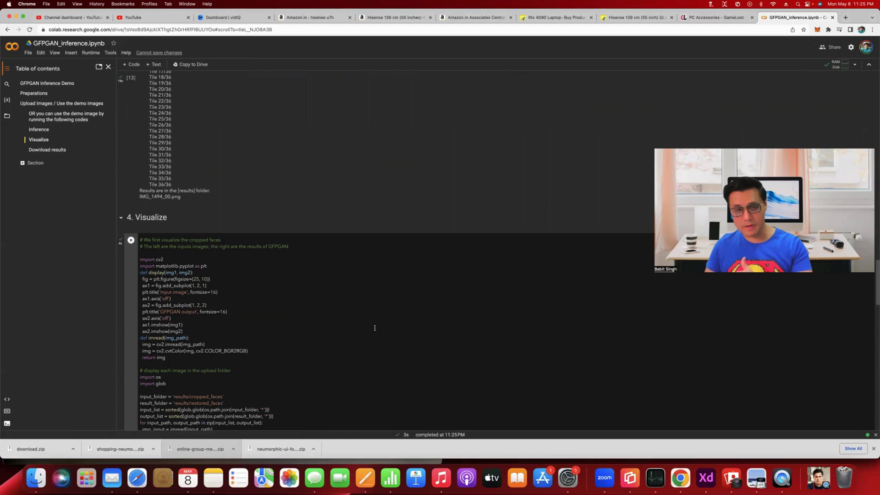
{"action": "scroll", "coordinate": [372, 333], "scroll_direction": "down", "scroll_amount": 10}
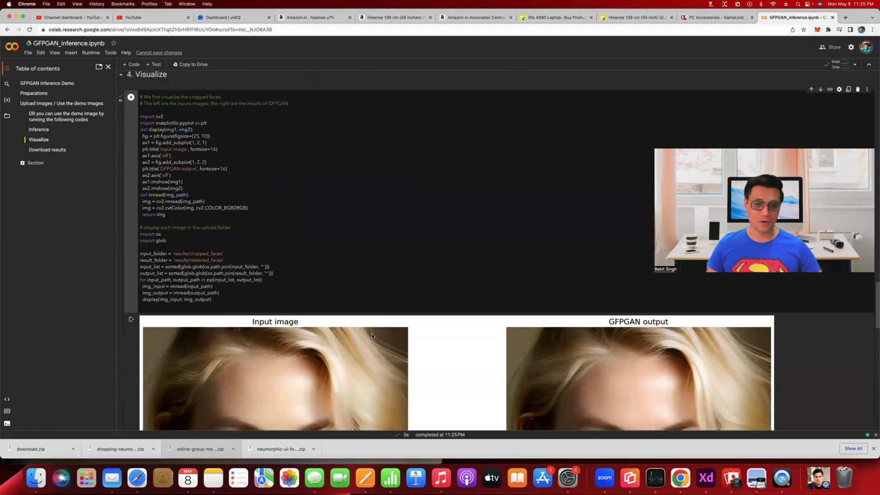
{"action": "scroll", "coordinate": [372, 336], "scroll_direction": "up", "scroll_amount": 3}
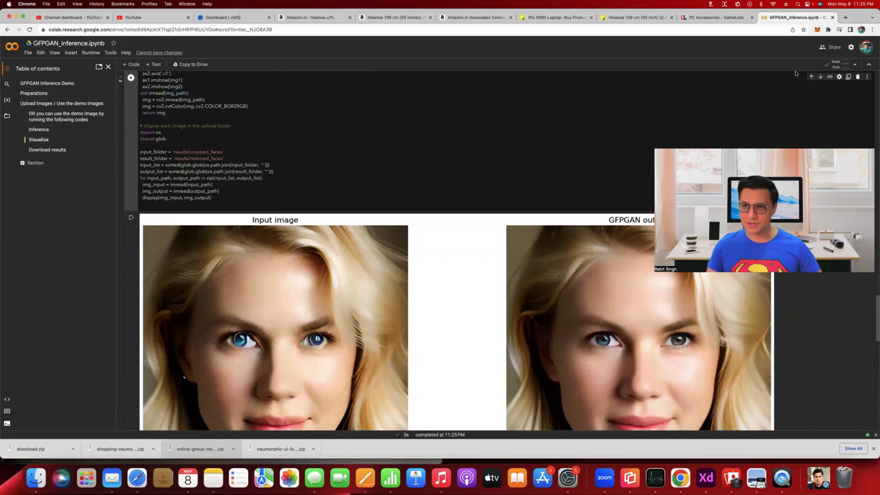
{"action": "scroll", "coordinate": [667, 288], "scroll_direction": "down", "scroll_amount": 3}
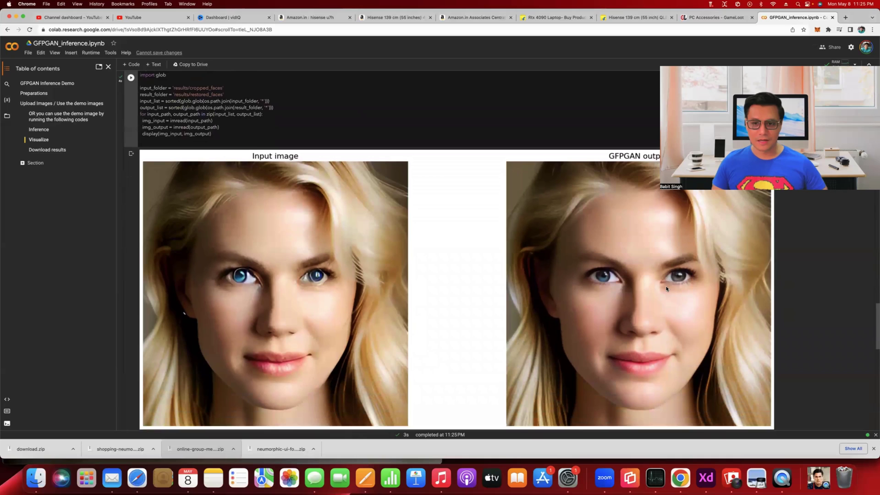
{"action": "scroll", "coordinate": [667, 292], "scroll_direction": "up", "scroll_amount": 1}
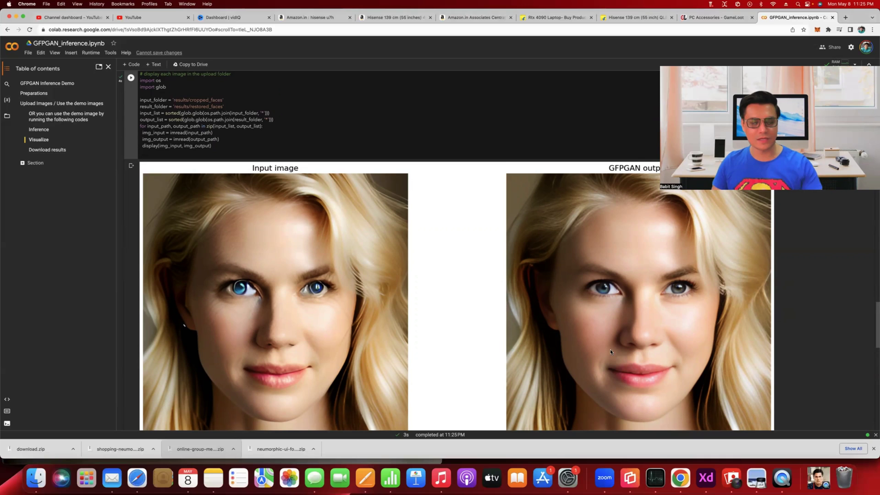
{"action": "scroll", "coordinate": [496, 359], "scroll_direction": "down", "scroll_amount": 4}
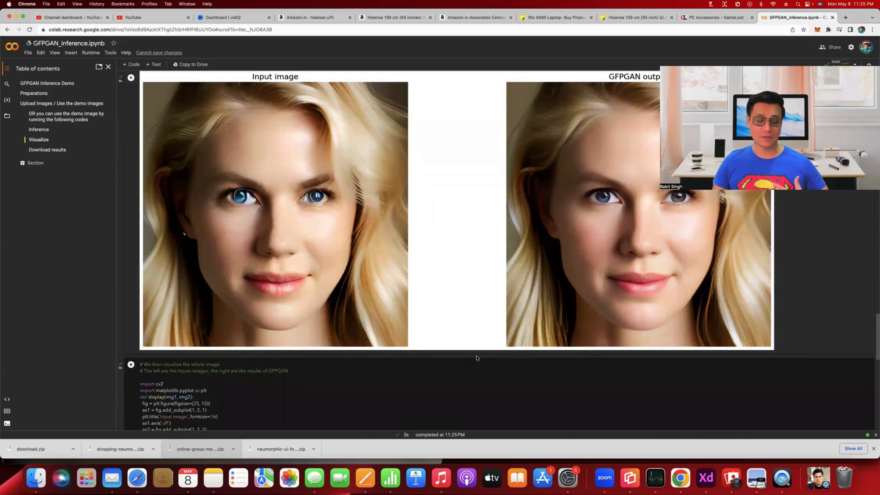
{"action": "scroll", "coordinate": [223, 352], "scroll_direction": "down", "scroll_amount": 2}
{"action": "scroll", "coordinate": [223, 352], "scroll_direction": "down", "scroll_amount": 1}
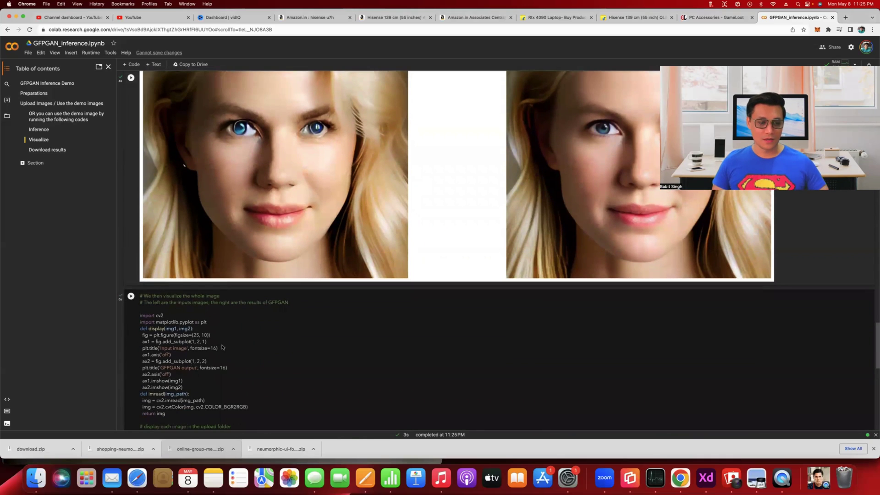
{"action": "scroll", "coordinate": [221, 348], "scroll_direction": "down", "scroll_amount": 2}
{"action": "scroll", "coordinate": [202, 347], "scroll_direction": "down", "scroll_amount": 1}
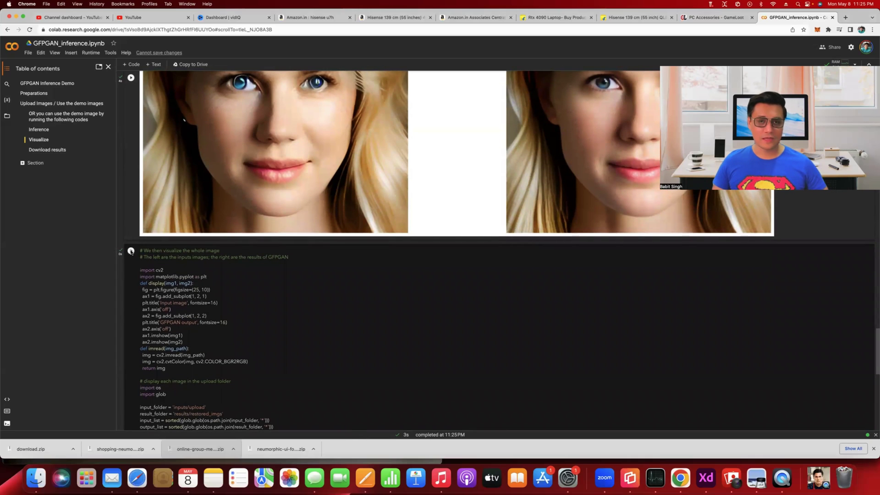
{"action": "scroll", "coordinate": [133, 256], "scroll_direction": "up", "scroll_amount": 10}
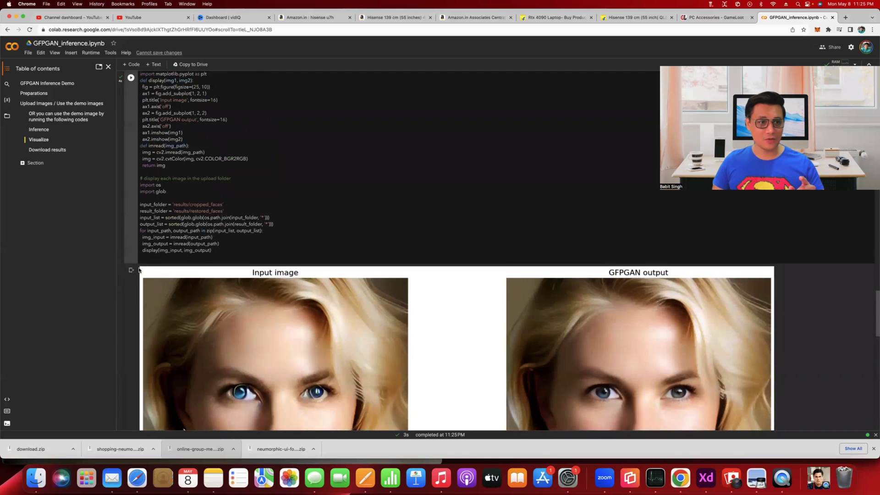
{"action": "scroll", "coordinate": [139, 270], "scroll_direction": "up", "scroll_amount": 3}
{"action": "scroll", "coordinate": [158, 275], "scroll_direction": "down", "scroll_amount": 6}
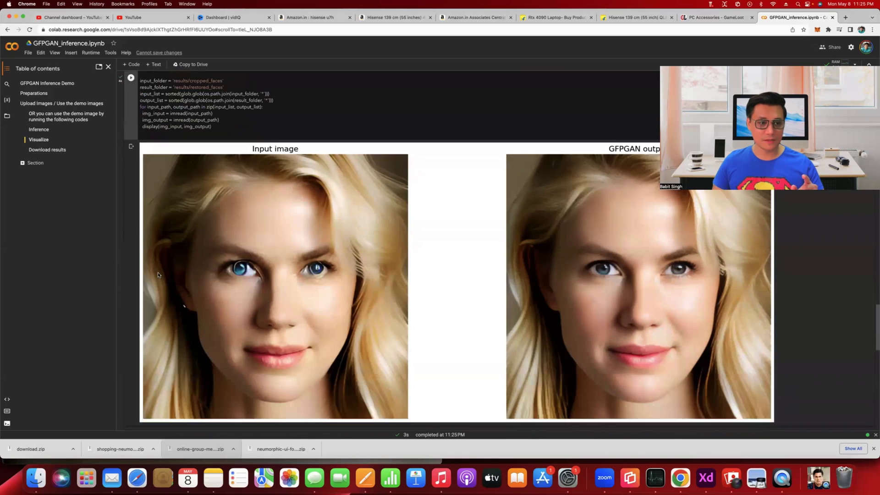
{"action": "scroll", "coordinate": [157, 274], "scroll_direction": "down", "scroll_amount": 6}
{"action": "scroll", "coordinate": [158, 274], "scroll_direction": "up", "scroll_amount": 1}
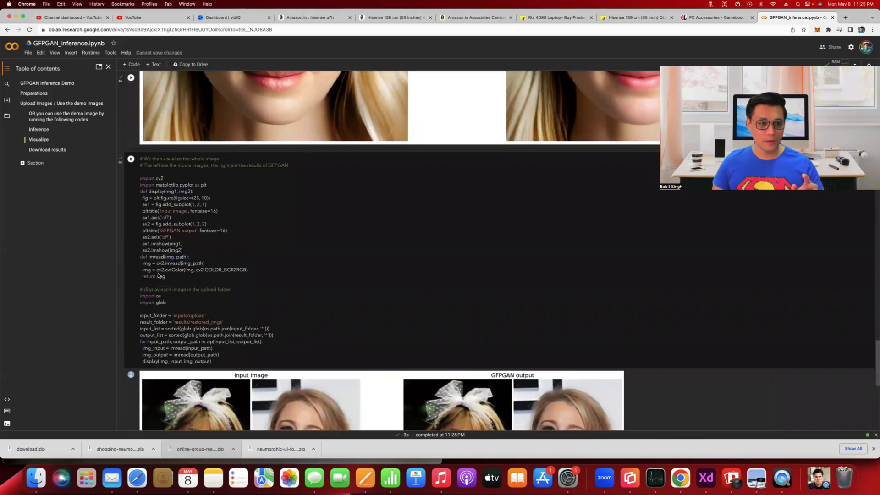
{"action": "scroll", "coordinate": [158, 274], "scroll_direction": "down", "scroll_amount": 4}
{"action": "scroll", "coordinate": [160, 314], "scroll_direction": "up", "scroll_amount": 5}
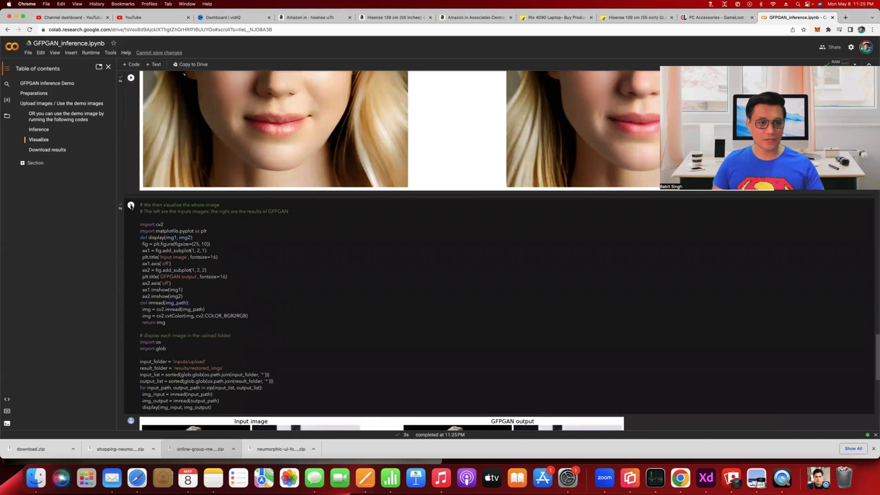
Run the whole-image cell and compare the full Input image against the GFPGAN output
{"action": "left_click", "coordinate": [131, 205]}
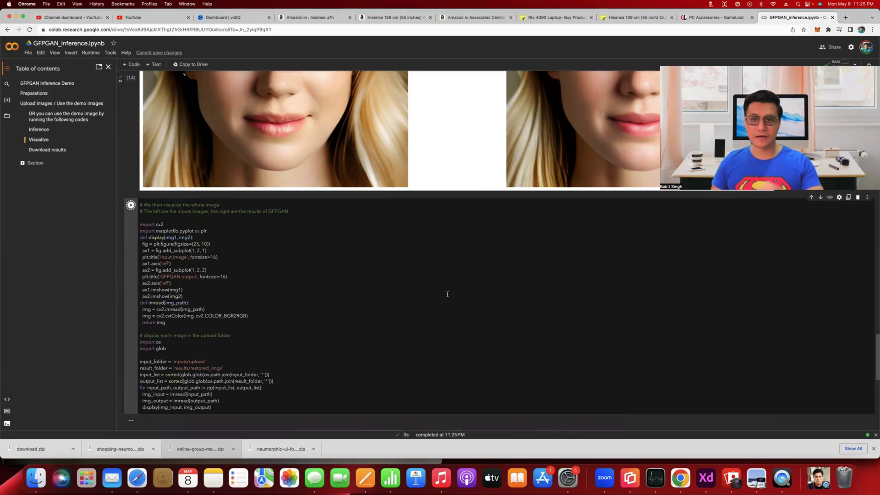
{"action": "scroll", "coordinate": [448, 294], "scroll_direction": "up", "scroll_amount": 5}
{"action": "scroll", "coordinate": [450, 303], "scroll_direction": "up", "scroll_amount": 1}
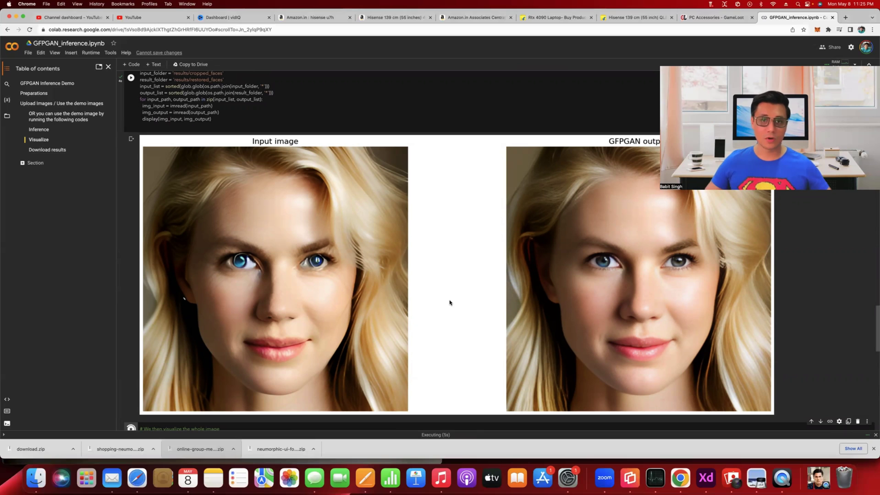
{"action": "scroll", "coordinate": [428, 303], "scroll_direction": "down", "scroll_amount": 5}
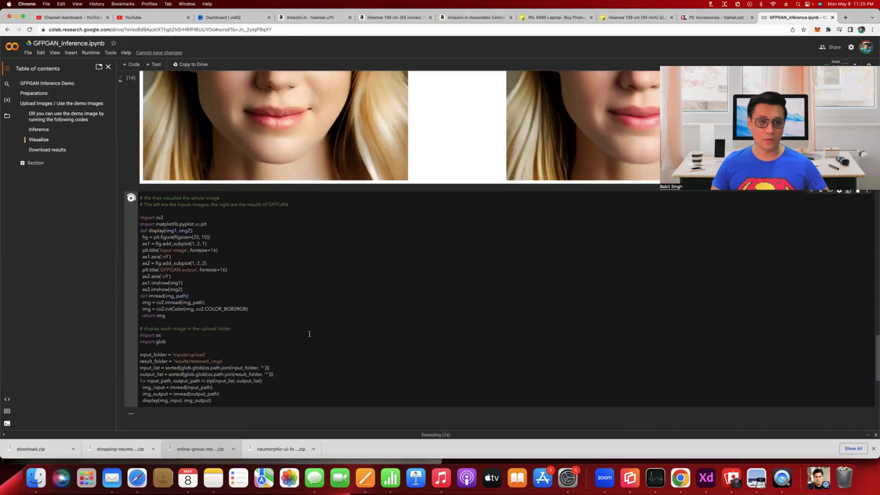
{"action": "scroll", "coordinate": [310, 334], "scroll_direction": "down", "scroll_amount": 2}
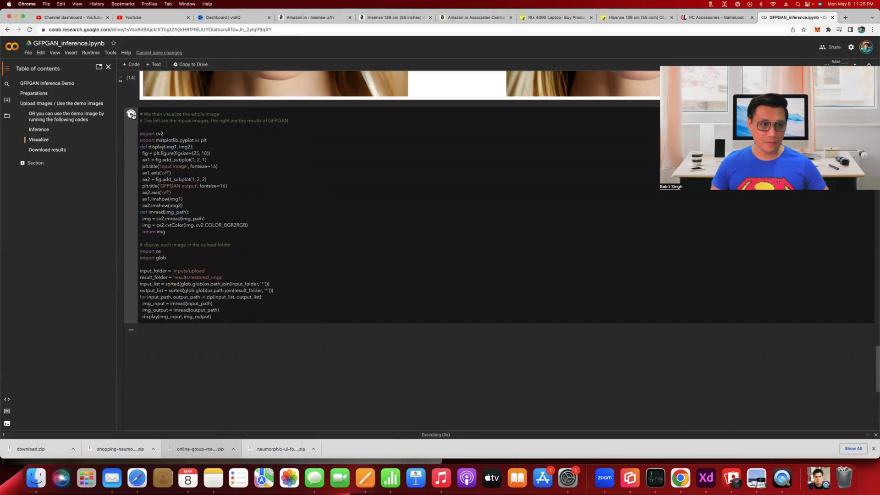
{"action": "scroll", "coordinate": [174, 236], "scroll_direction": "down", "scroll_amount": 4}
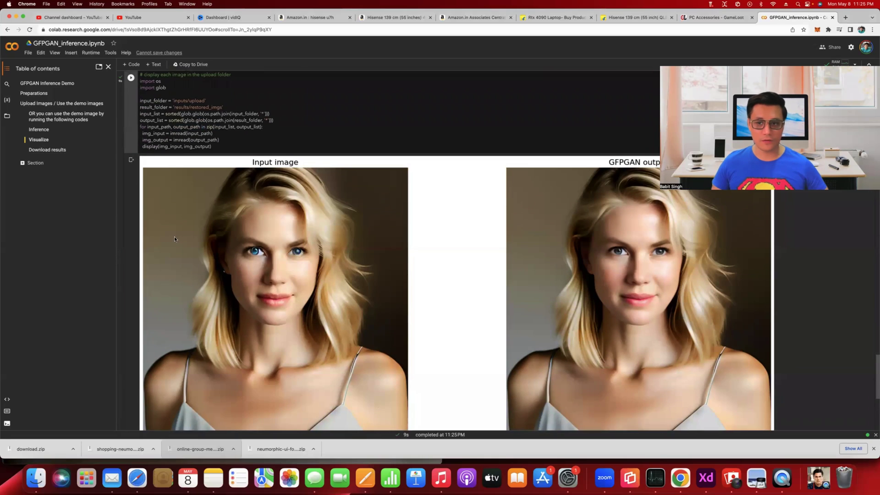
{"action": "scroll", "coordinate": [174, 239], "scroll_direction": "up", "scroll_amount": 1}
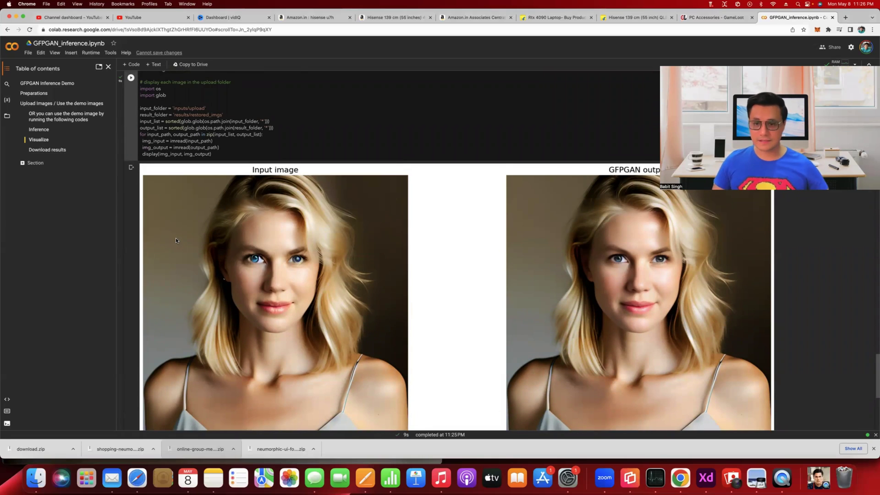
{"action": "scroll", "coordinate": [179, 239], "scroll_direction": "down", "scroll_amount": 3}
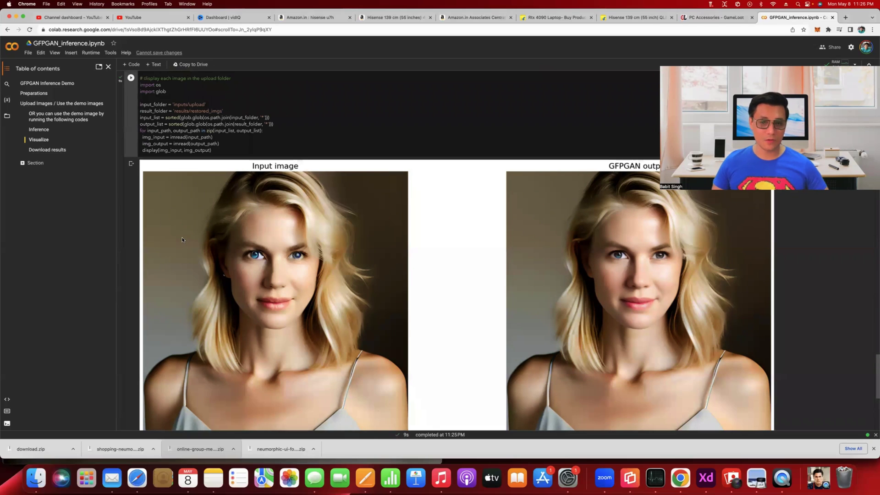
{"action": "scroll", "coordinate": [181, 240], "scroll_direction": "down", "scroll_amount": 2}
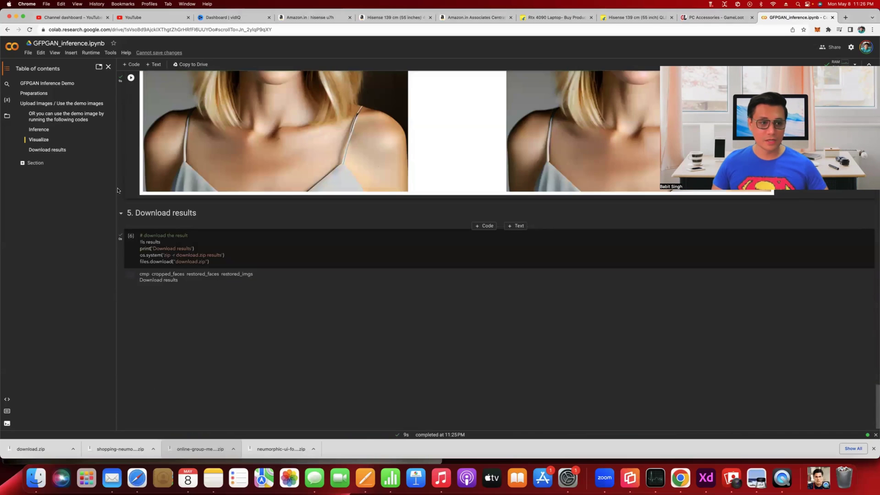
Zip and download the GFPGAN results as download.zip, then bring up Finder's Downloads
{"action": "left_click", "coordinate": [131, 237]}
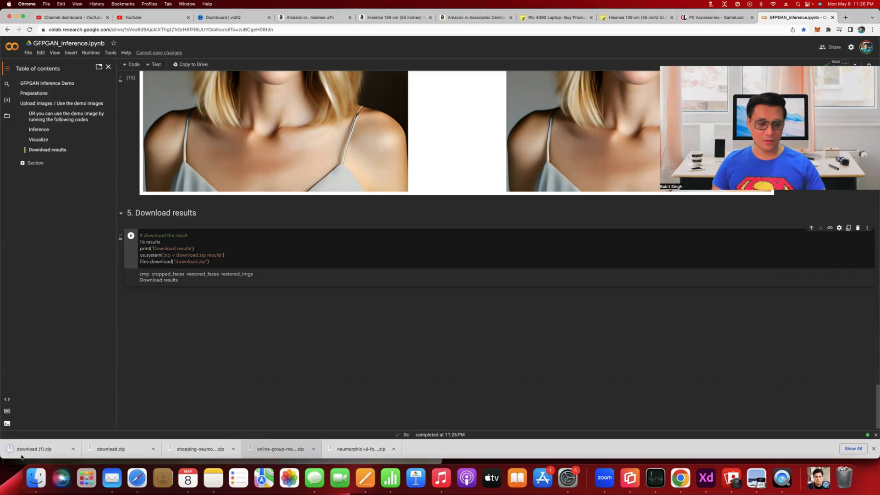
{"action": "left_click", "coordinate": [36, 478]}
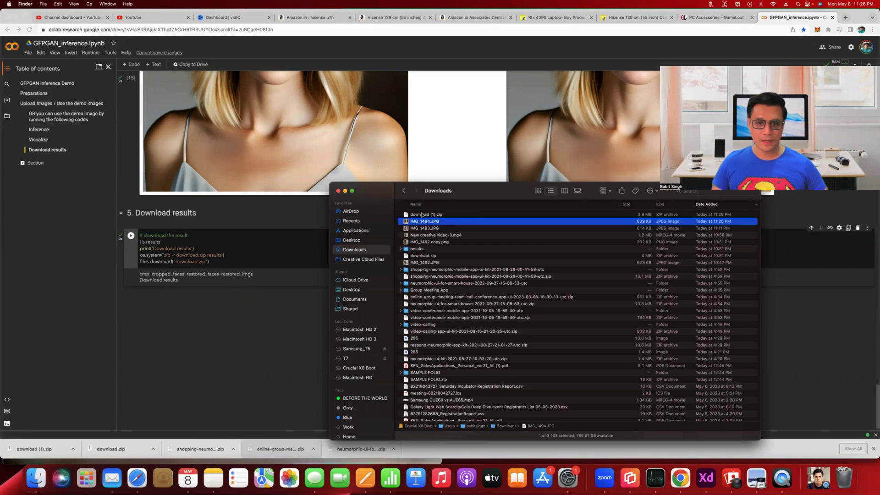
Unzip the results, open restored_imgs, and view the restored IMG_1494.JPG in Preview
{"action": "double_click", "coordinate": [426, 214]}
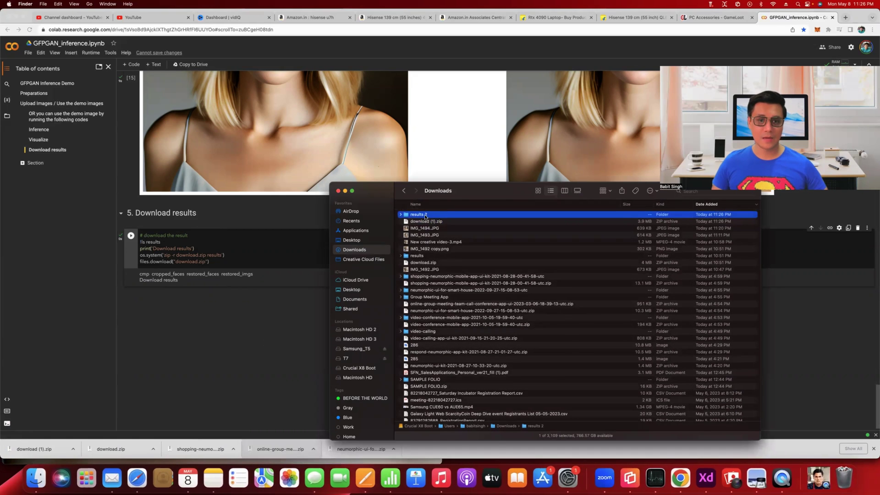
{"action": "double_click", "coordinate": [425, 214]}
{"action": "left_click", "coordinate": [429, 235]}
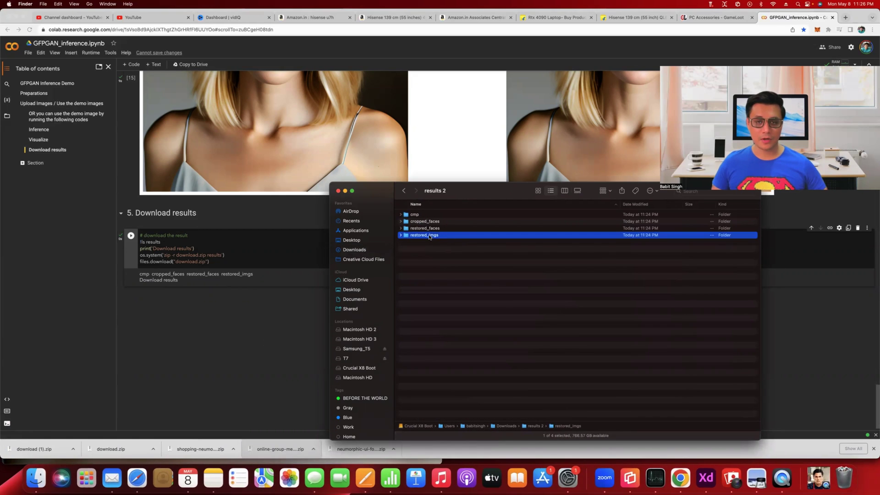
{"action": "double_click", "coordinate": [436, 235]}
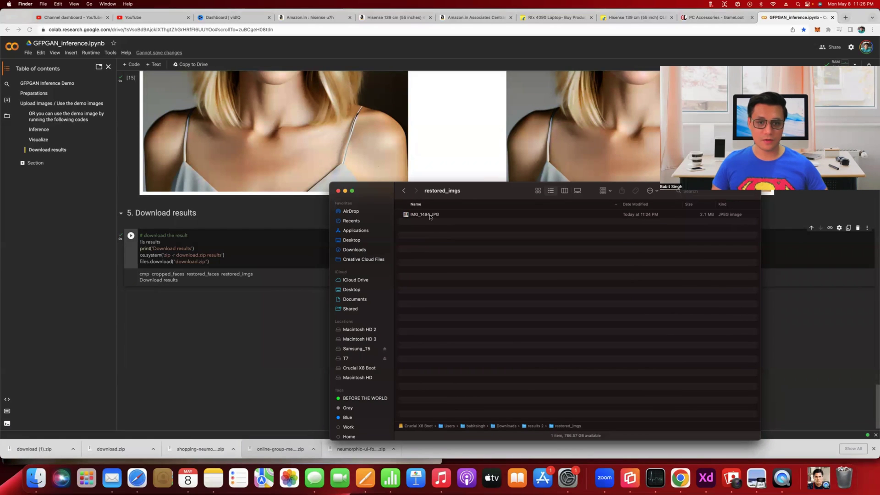
{"action": "left_click", "coordinate": [428, 216]}
{"action": "double_click", "coordinate": [427, 216]}
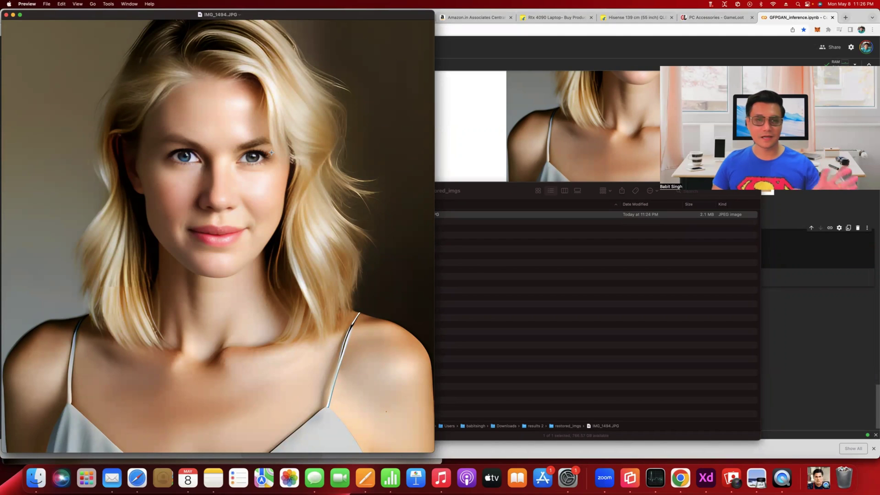
{"action": "left_click", "coordinate": [6, 15]}
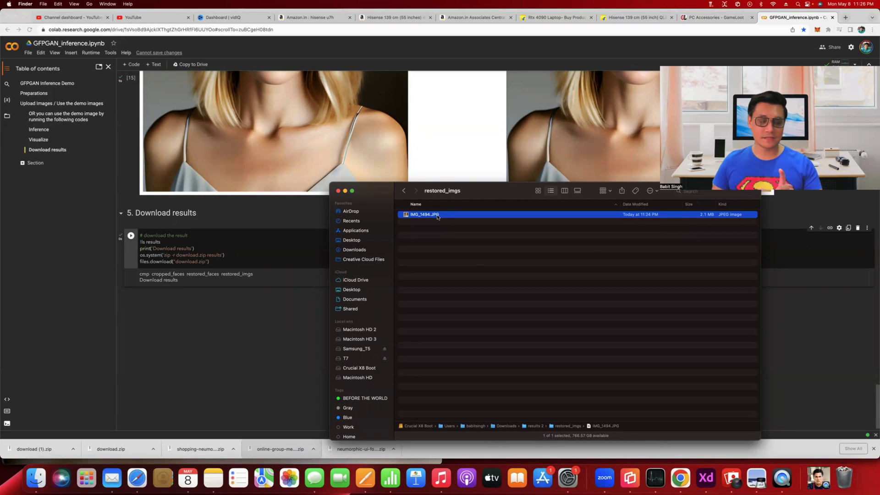
Duplicate IMG_1494.JPG with copy and paste, and open IMG_1494 copy.JPG
{"action": "left_click", "coordinate": [433, 215], "text": "super"}
{"action": "left_click", "coordinate": [429, 216]}
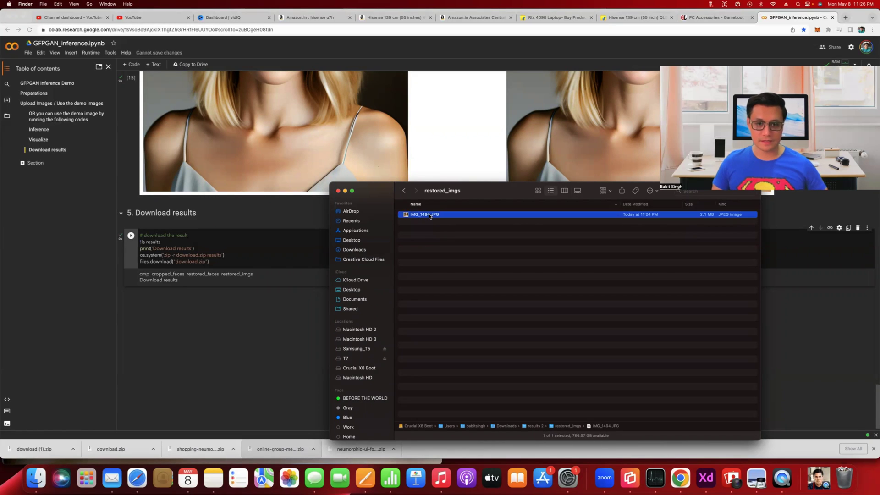
{"action": "key", "text": "super+c"}
{"action": "key", "text": "super+v"}
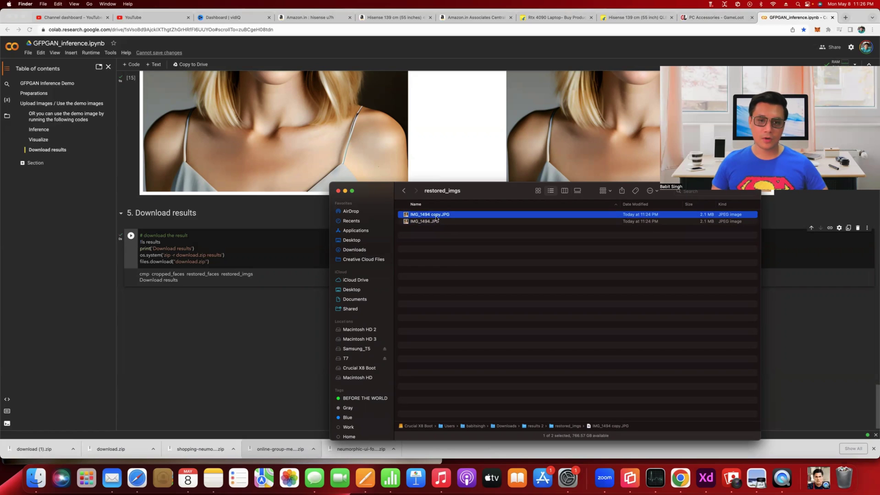
{"action": "double_click", "coordinate": [436, 217]}
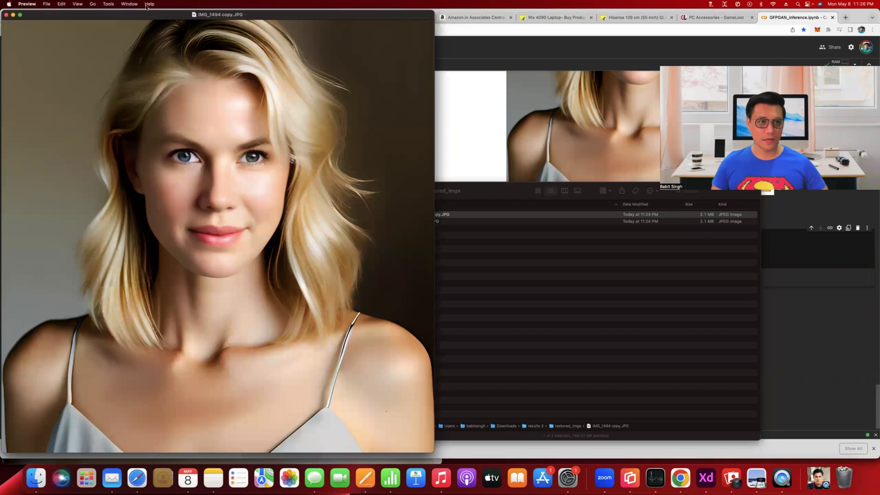
Resize IMG_1494 copy.JPG to 1280 × 1280 pixels using Preview's Adjust Size
{"action": "left_click", "coordinate": [77, 4]}
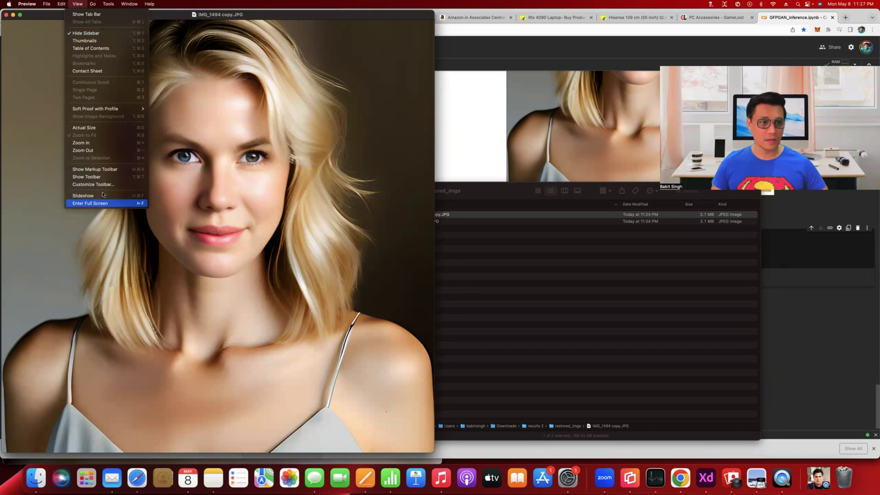
{"action": "left_click", "coordinate": [98, 170]}
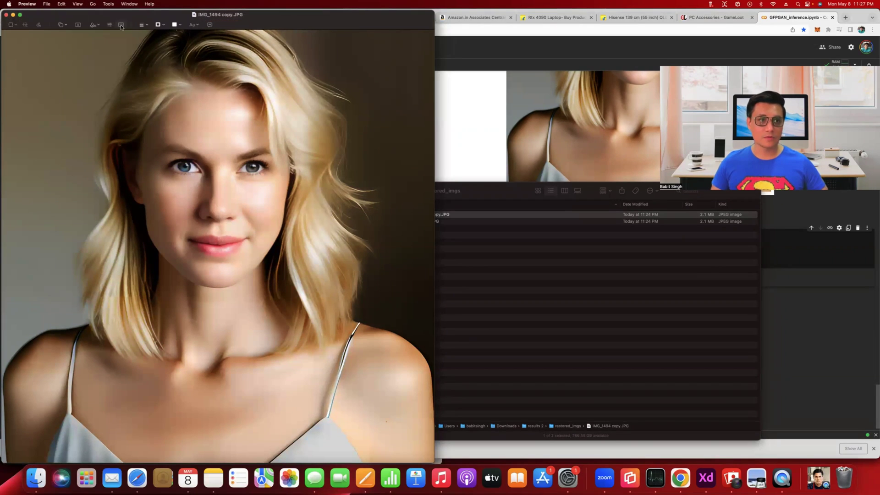
{"action": "left_click", "coordinate": [121, 26]}
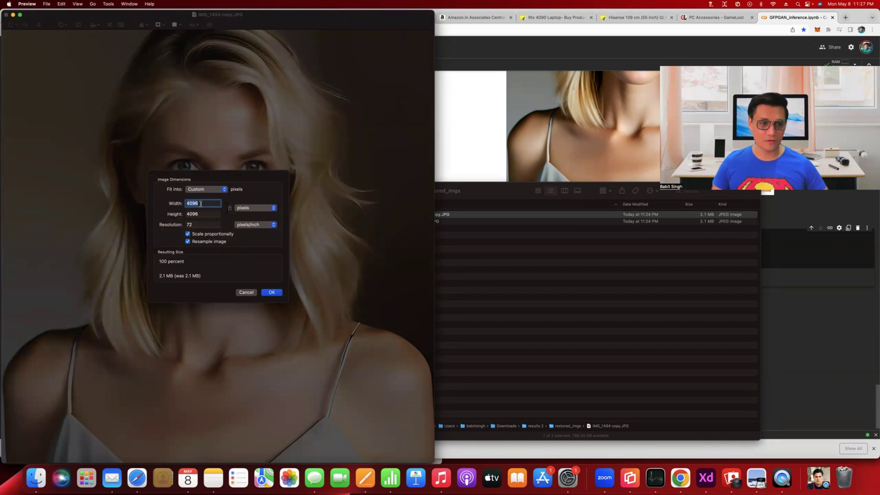
{"action": "type", "text": "1280"}
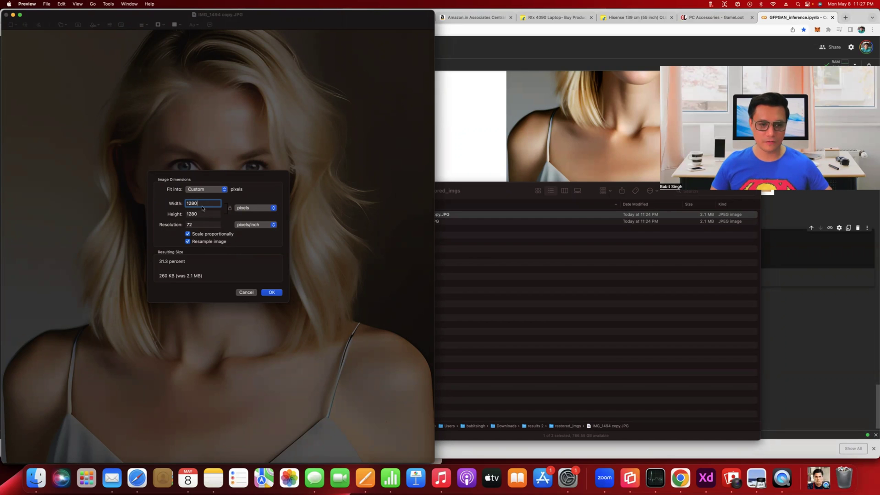
{"action": "left_click", "coordinate": [270, 292]}
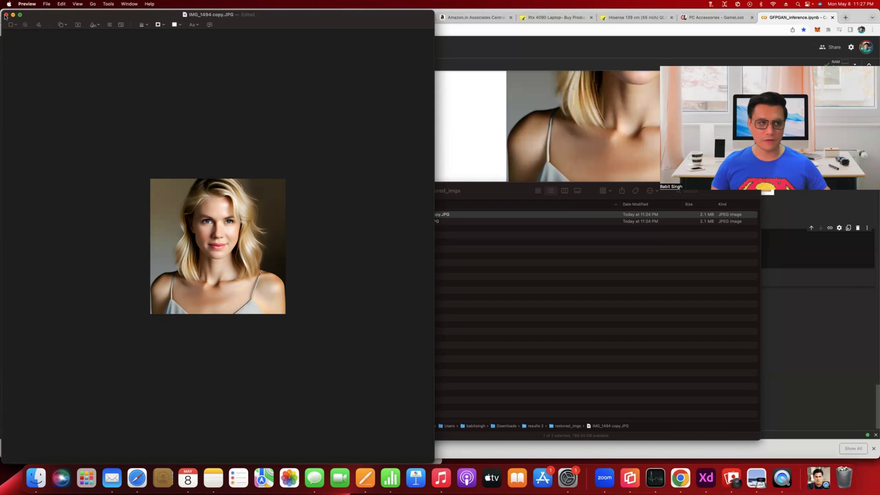
Save the resized image, rename it IMG_1494 copy.png using .png, and show Downloads
{"action": "left_click", "coordinate": [5, 16]}
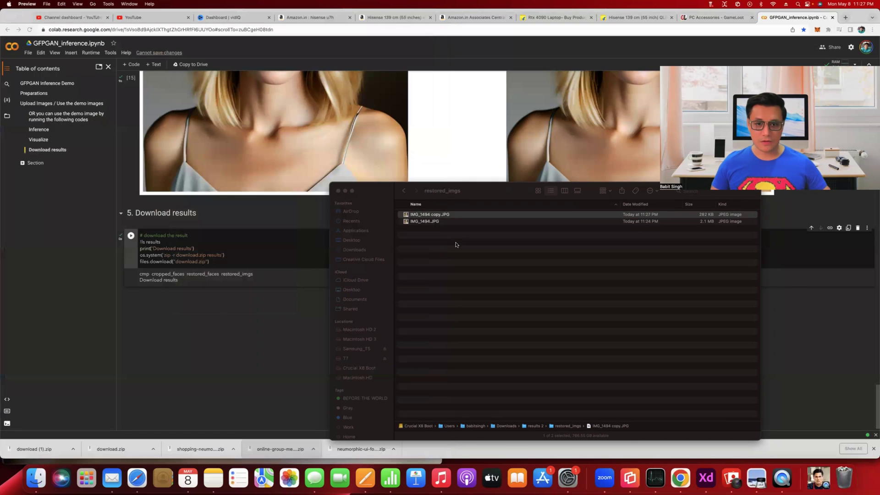
{"action": "left_click", "coordinate": [441, 215]}
{"action": "left_click", "coordinate": [445, 214]}
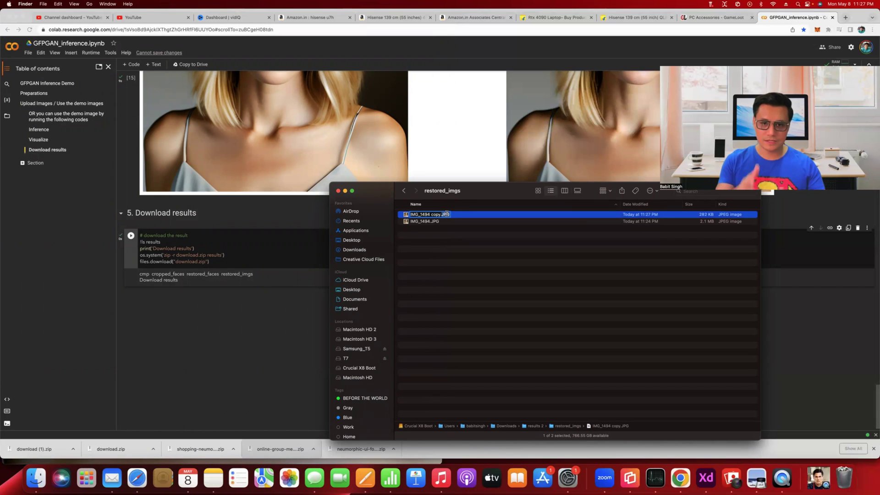
{"action": "key", "text": "BackSpace"}
{"action": "key", "text": "BackSpace"}
{"action": "key", "text": "BackSpace"}
{"action": "type", "text": "png"}
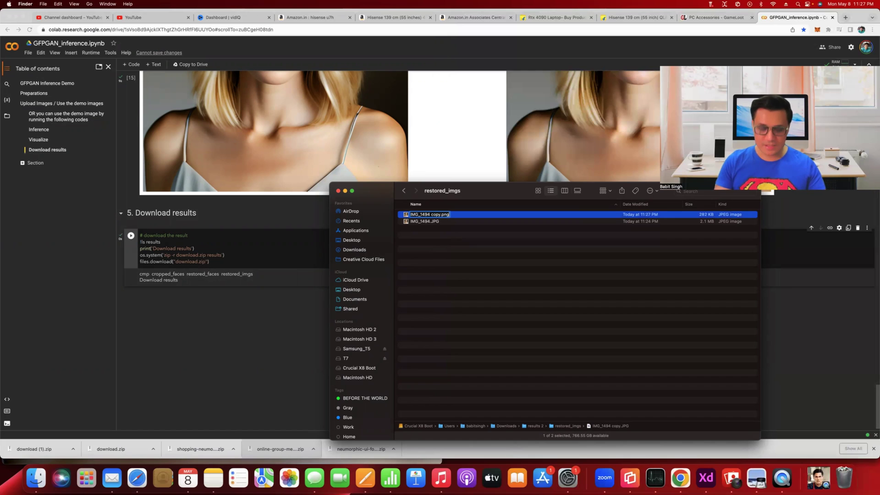
{"action": "key", "text": "Return"}
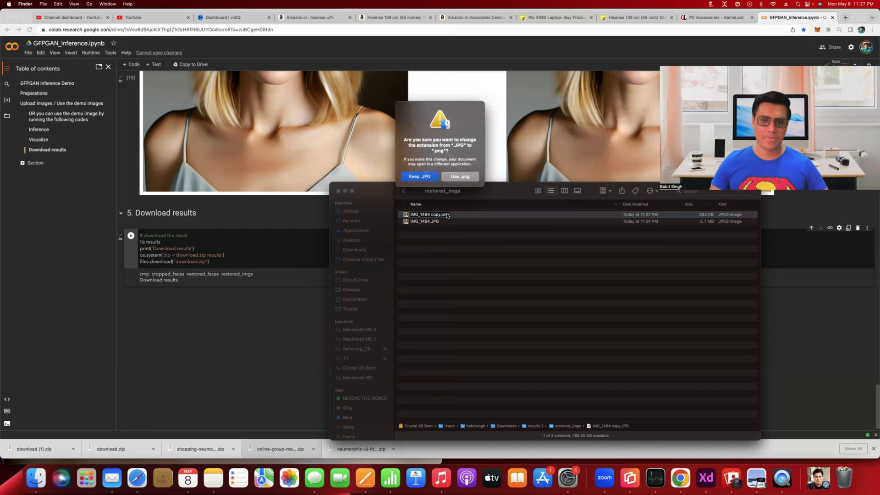
{"action": "left_click", "coordinate": [456, 177]}
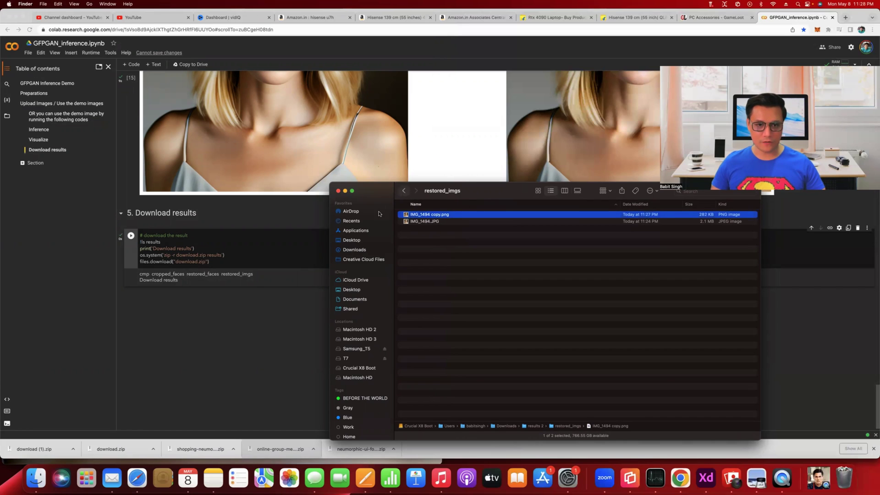
{"action": "left_click", "coordinate": [366, 250]}
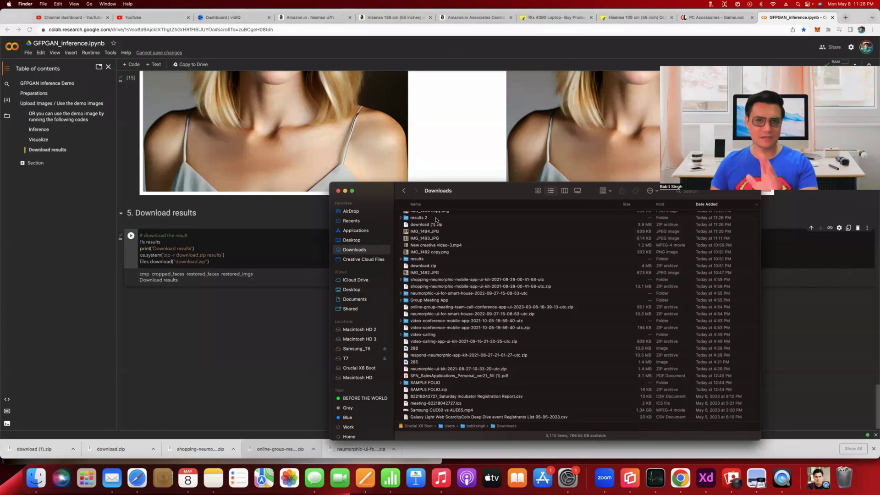
{"action": "scroll", "coordinate": [426, 321], "scroll_direction": "up", "scroll_amount": 1}
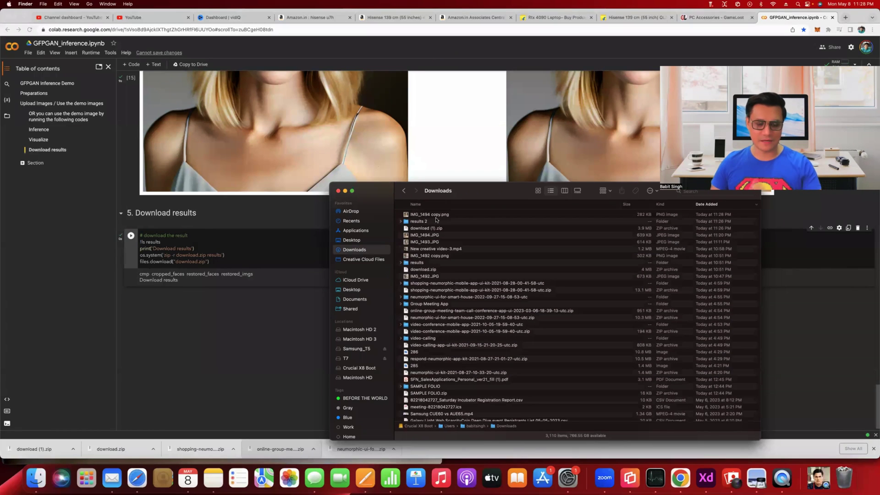
Switch to Safari, close the failed tab, and return to D-ID's Video Library
{"action": "left_click", "coordinate": [137, 478]}
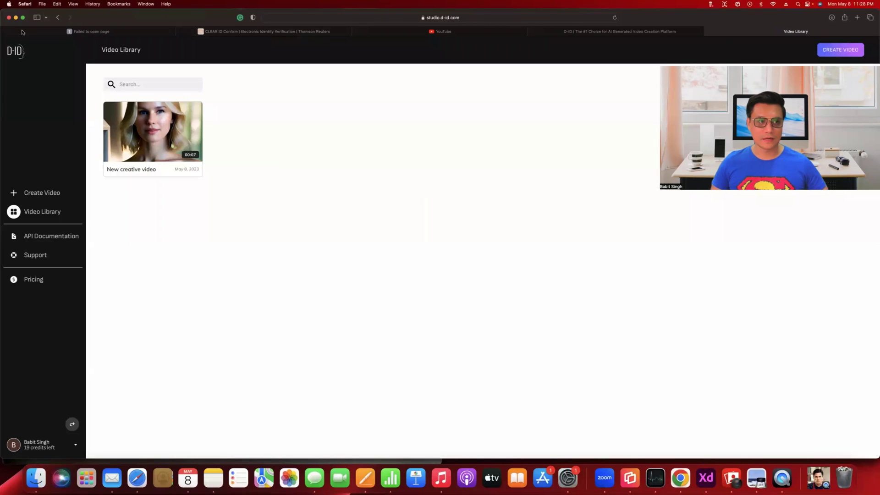
{"action": "left_click", "coordinate": [4, 32]}
{"action": "left_click", "coordinate": [4, 32]}
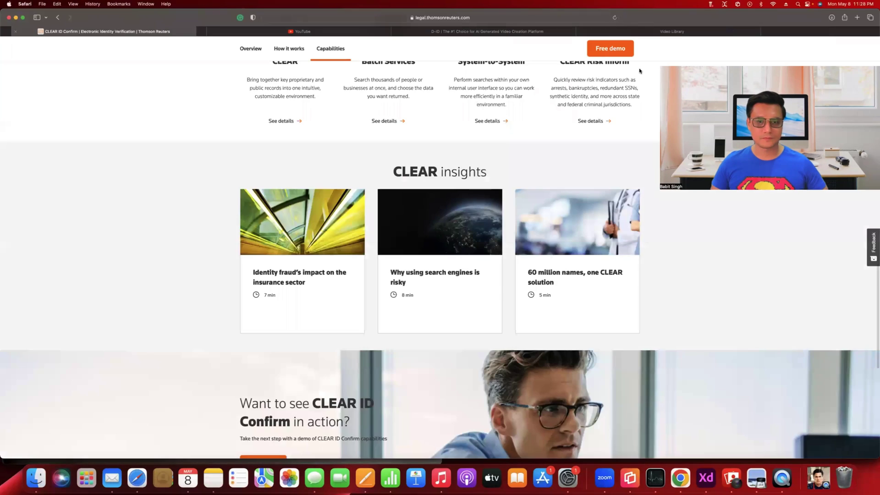
{"action": "left_click", "coordinate": [784, 30]}
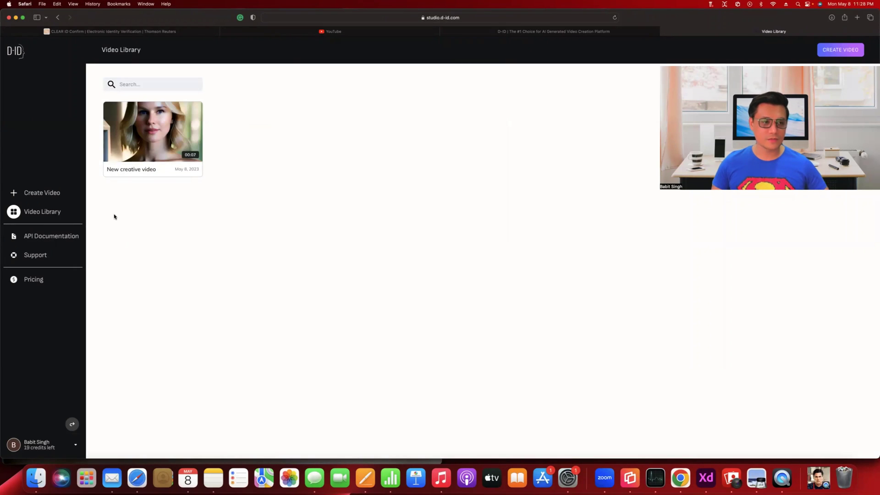
Start a new video and upload IMG_1494 copy.png from Downloads as the presenter
{"action": "left_click", "coordinate": [40, 196]}
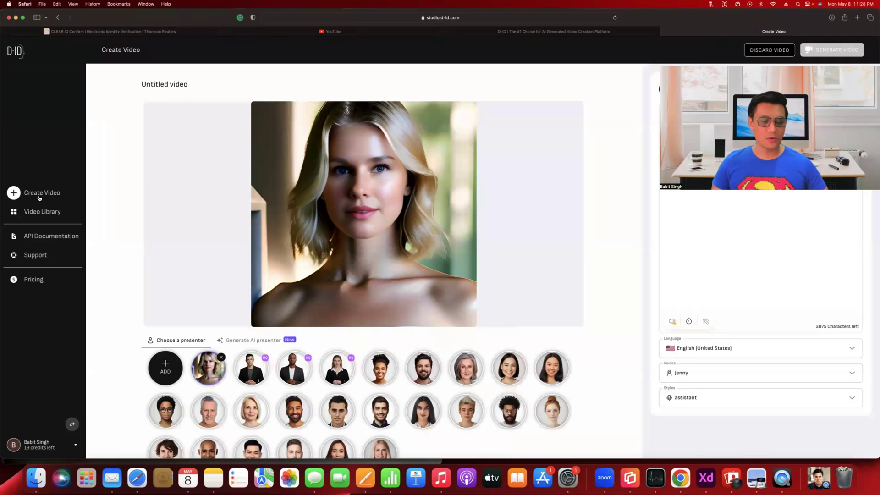
{"action": "mouse_move", "coordinate": [172, 369]}
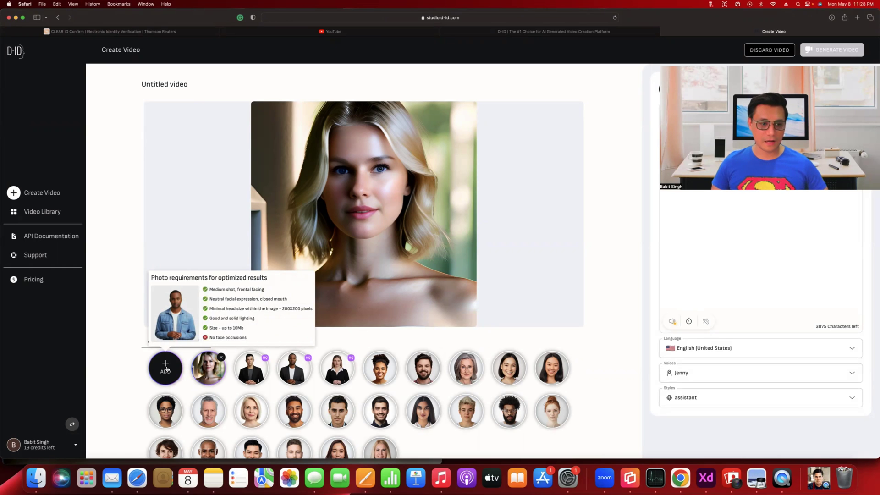
{"action": "left_click", "coordinate": [165, 368]}
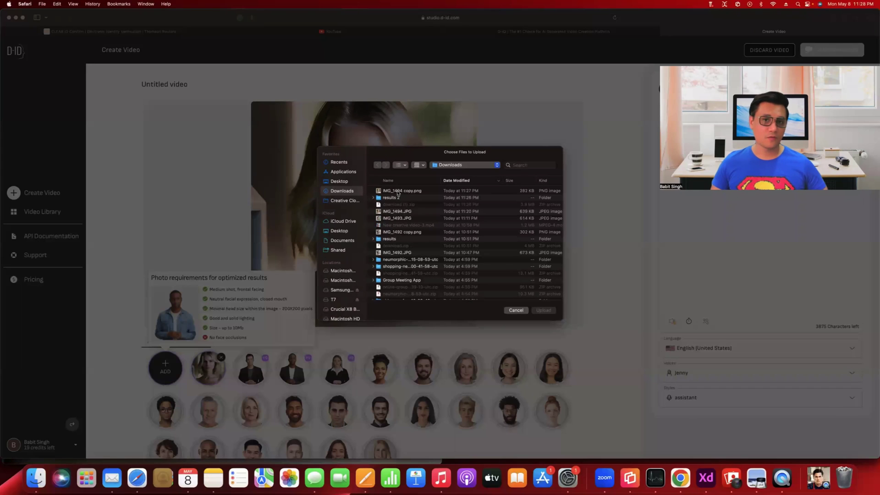
{"action": "left_click", "coordinate": [397, 191]}
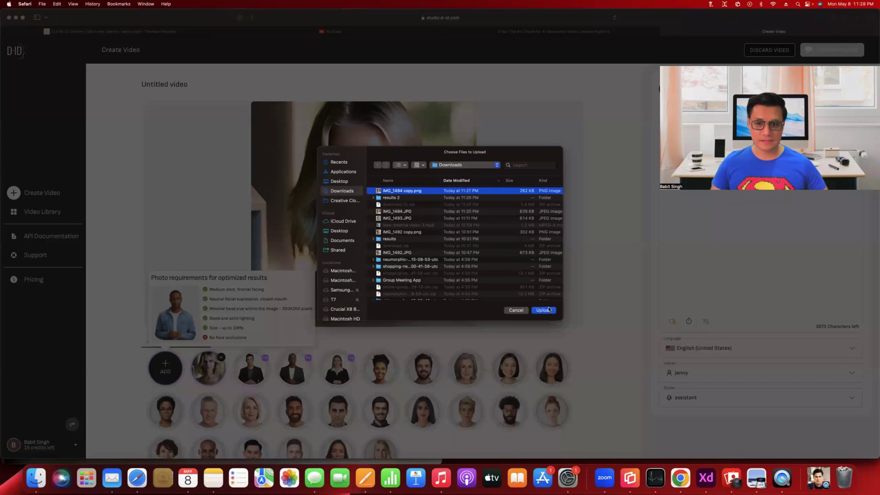
{"action": "left_click", "coordinate": [543, 310]}
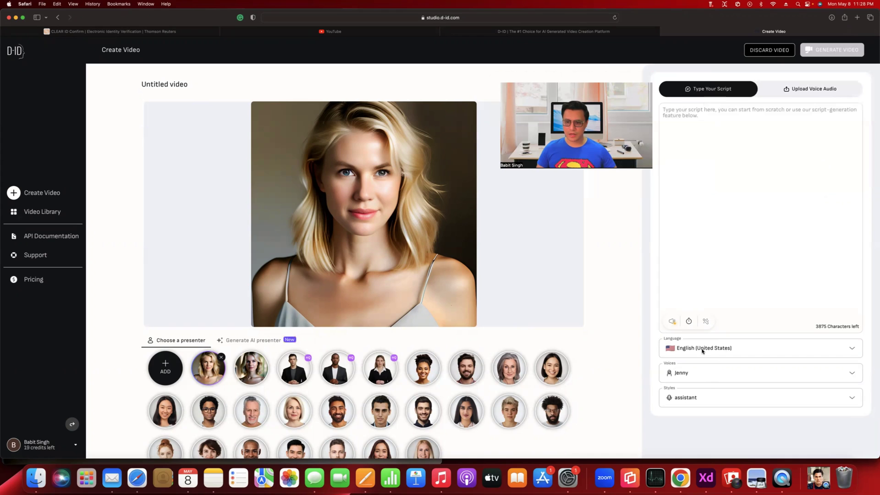
Type the script "Hello my name is Aria. How are you? I am really happy to finally meet you."
{"action": "left_click", "coordinate": [708, 111]}
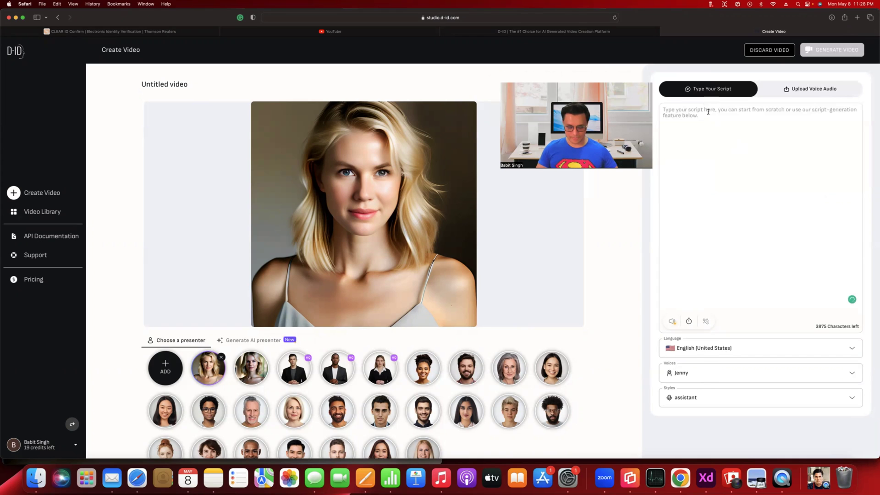
{"action": "type", "text": "Hi"}
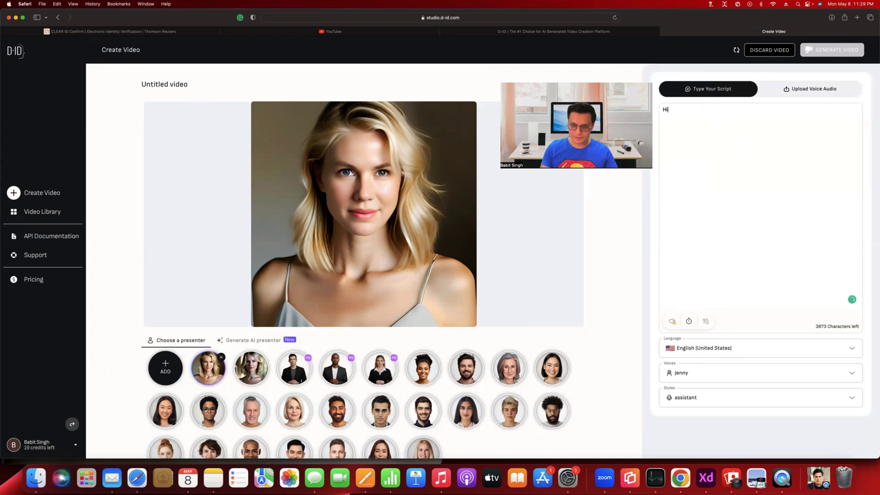
{"action": "key", "text": "BackSpace"}
{"action": "type", "text": "ello my na"}
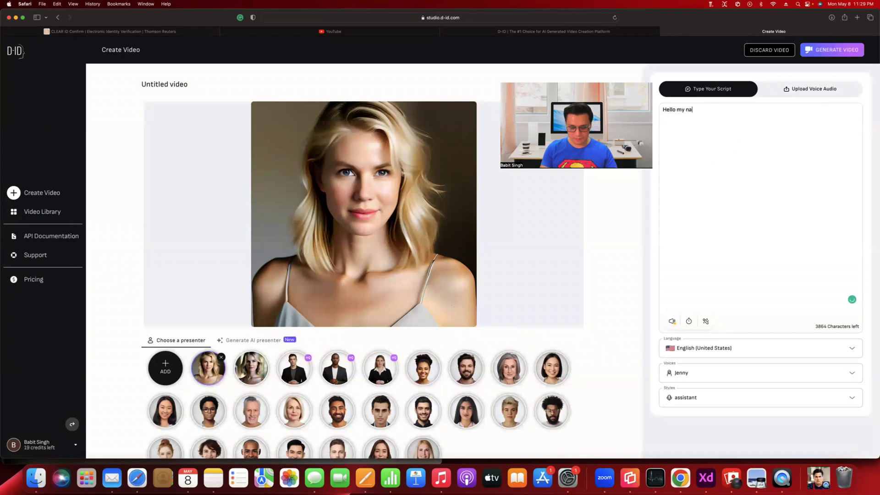
{"action": "type", "text": "me is "}
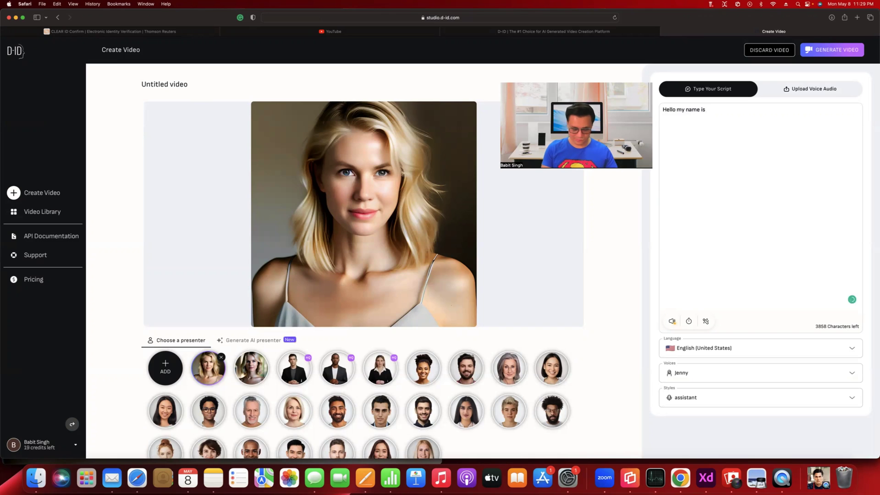
{"action": "type", "text": "Aria"}
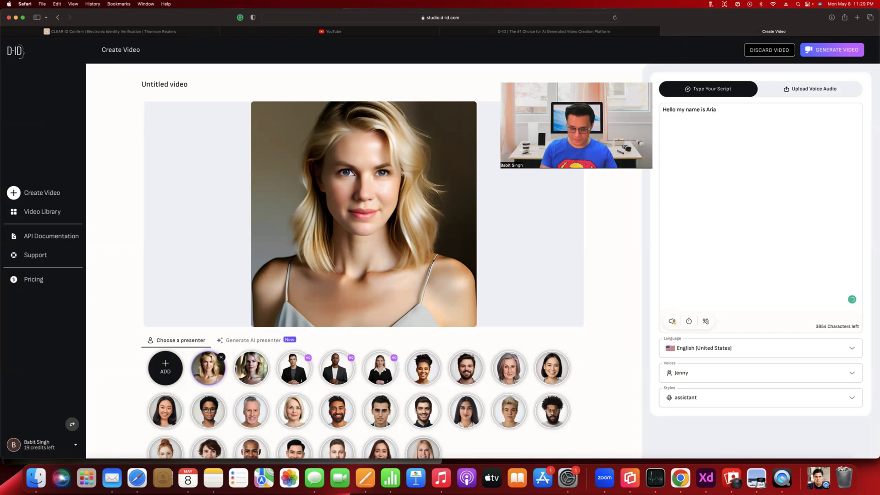
{"action": "type", "text": ". How "}
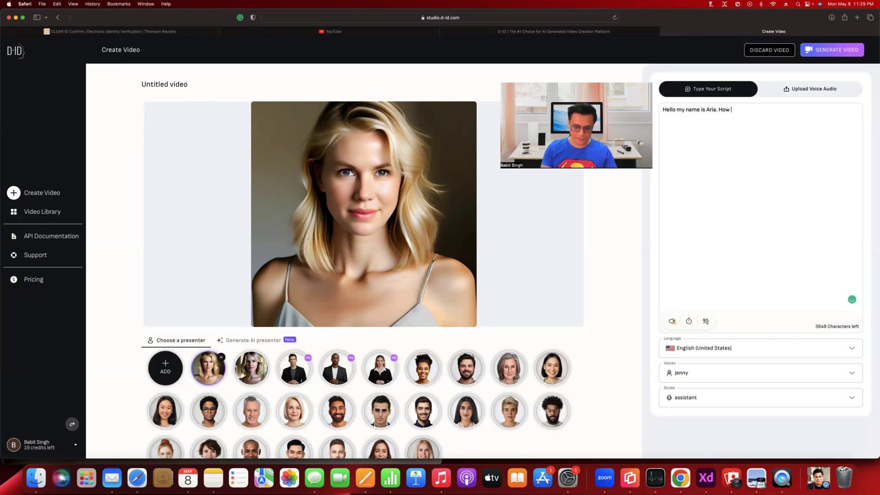
{"action": "type", "text": "are you? "}
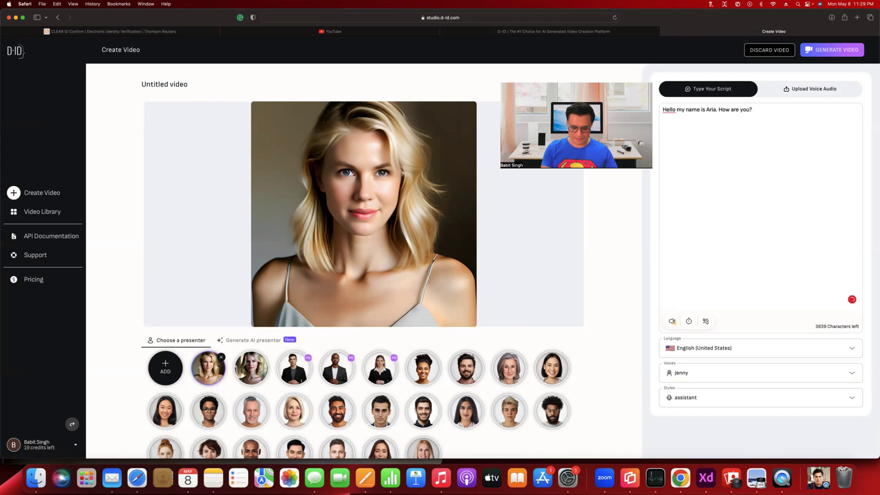
{"action": "type", "text": "I am re"}
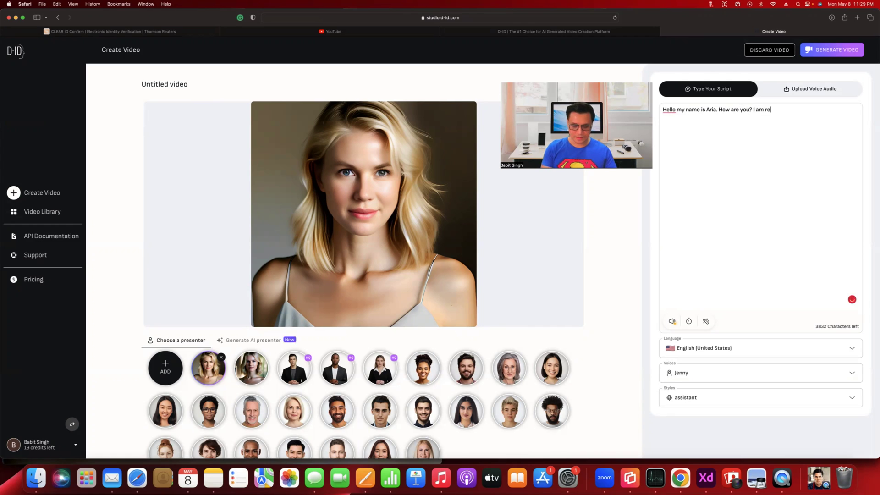
{"action": "type", "text": "ally happy to "}
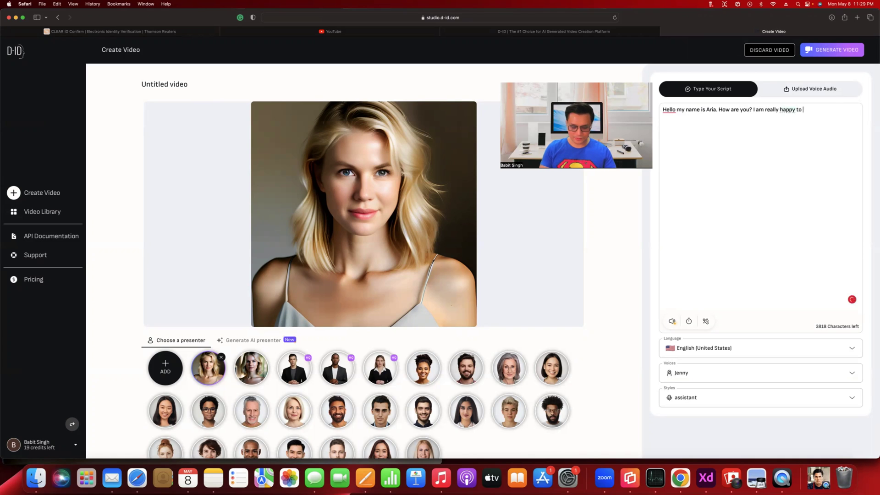
{"action": "type", "text": "finally meet you"}
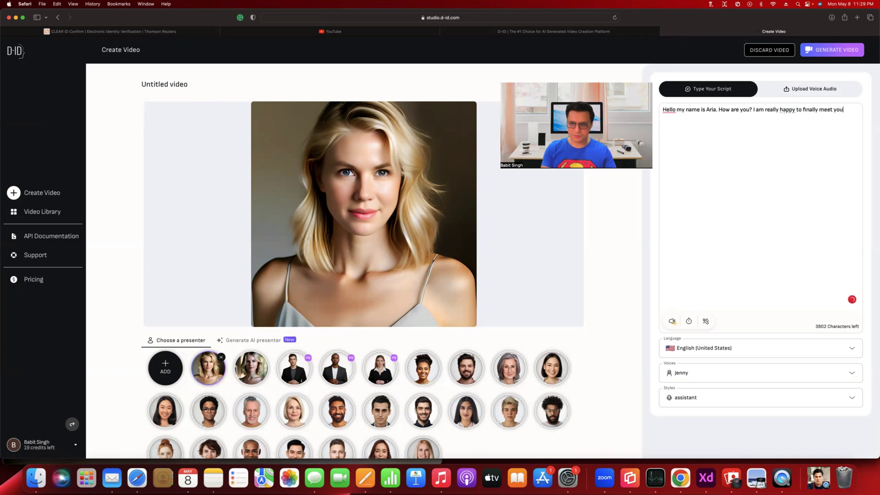
{"action": "type", "text": "."}
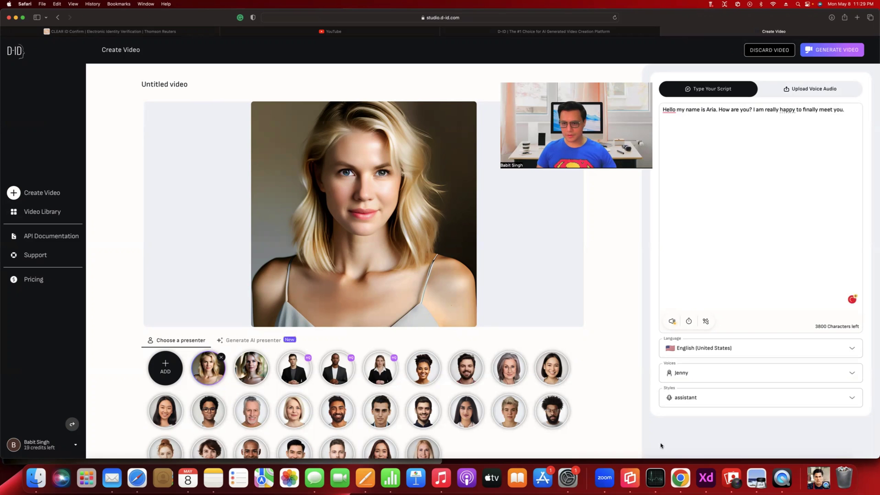
Choose the Aria voice, keep English (United States), and set the newscast-casual style
{"action": "left_click", "coordinate": [702, 374]}
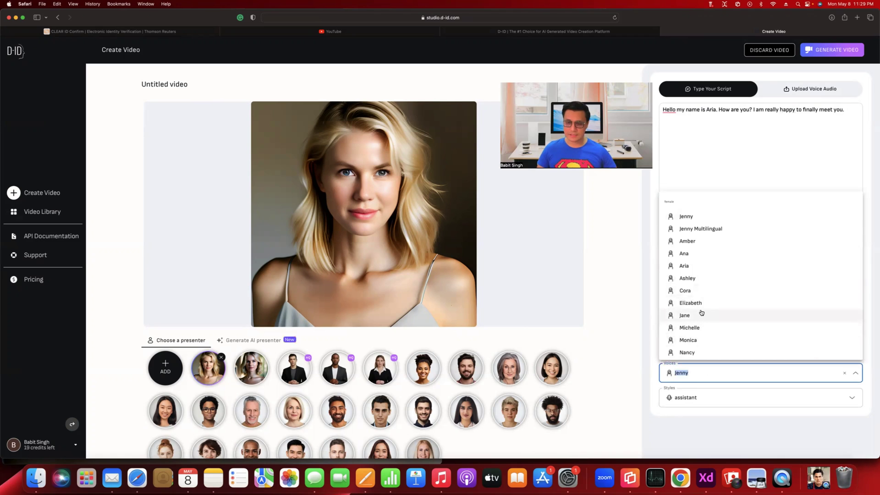
{"action": "left_click", "coordinate": [685, 266]}
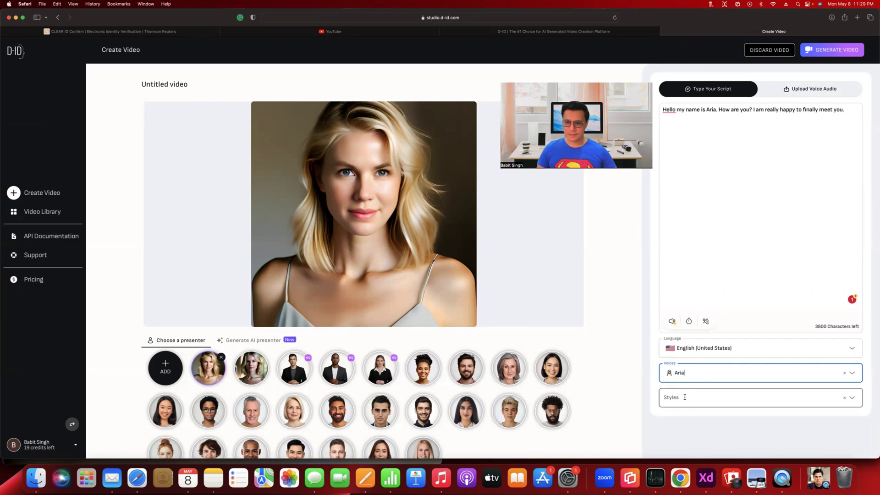
{"action": "left_click", "coordinate": [686, 397]}
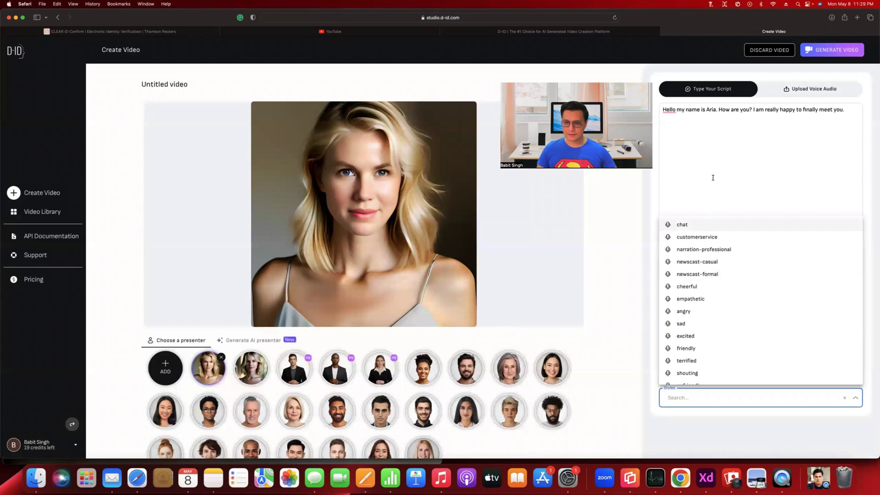
{"action": "left_click", "coordinate": [711, 178]}
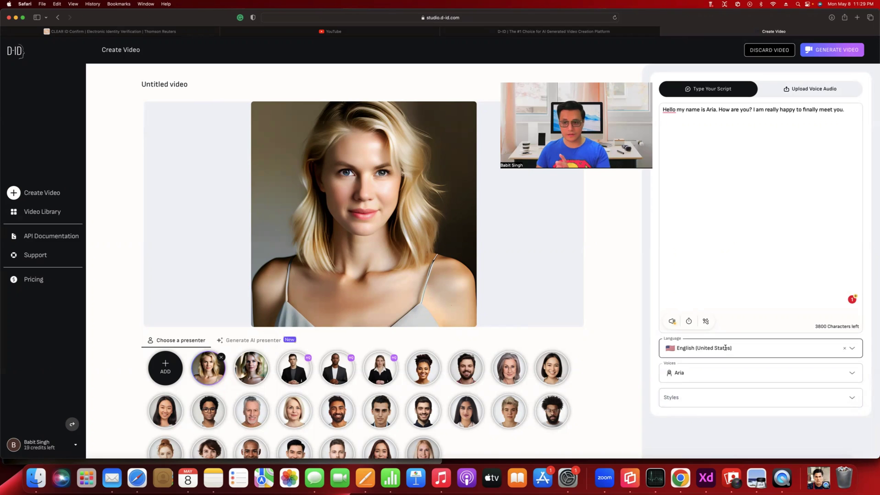
{"action": "left_click", "coordinate": [724, 347]}
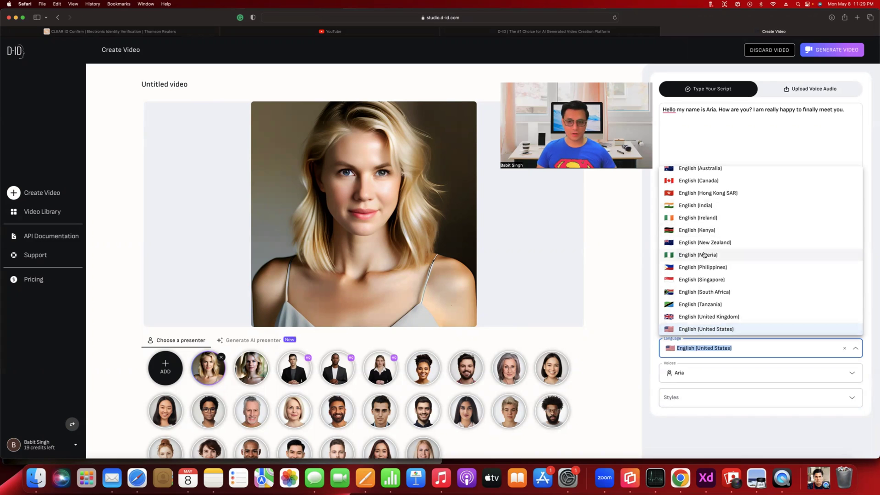
{"action": "left_click", "coordinate": [690, 397]}
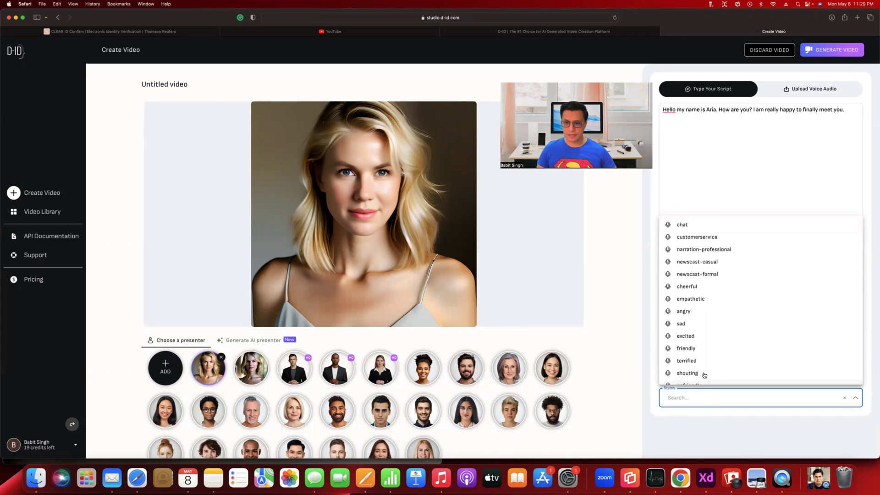
{"action": "scroll", "coordinate": [689, 344], "scroll_direction": "down", "scroll_amount": 3}
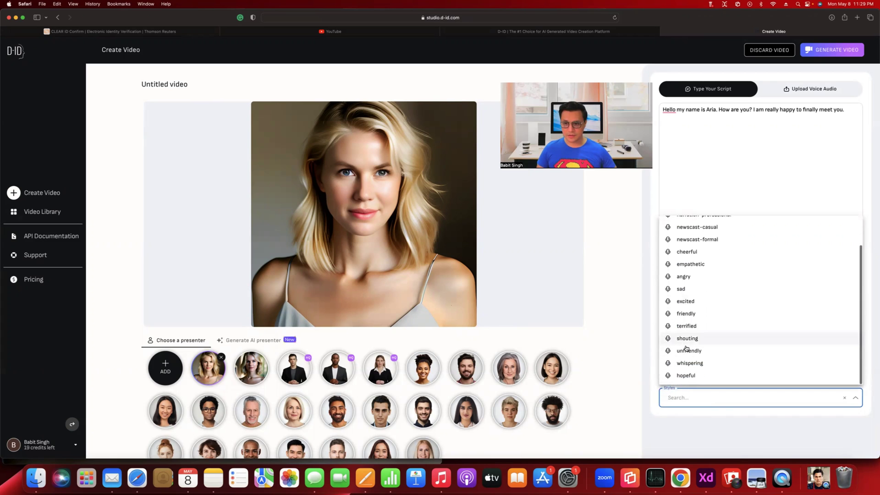
{"action": "scroll", "coordinate": [687, 347], "scroll_direction": "up", "scroll_amount": 3}
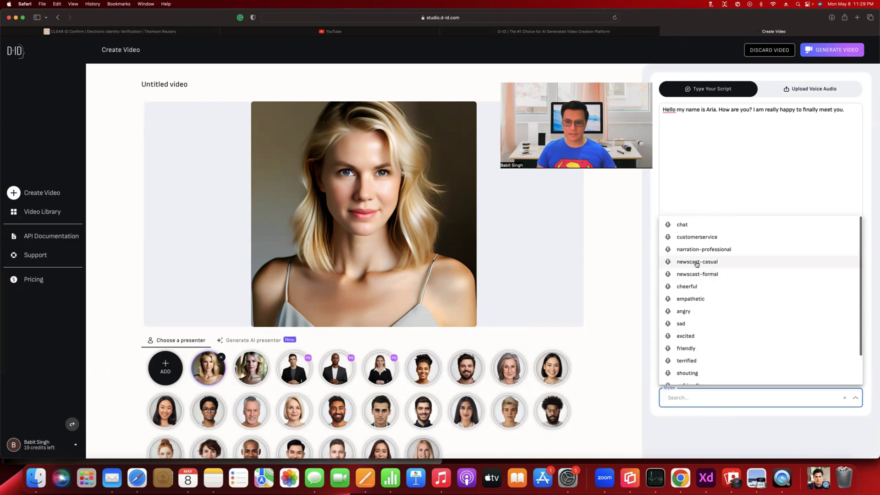
{"action": "left_click", "coordinate": [696, 263]}
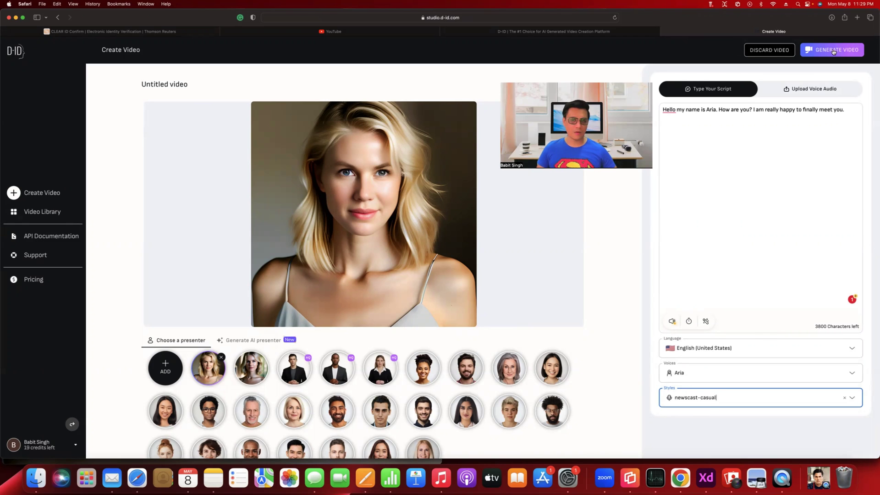
Generate the talking video, confirming the one-credit cost
{"action": "left_click", "coordinate": [832, 50]}
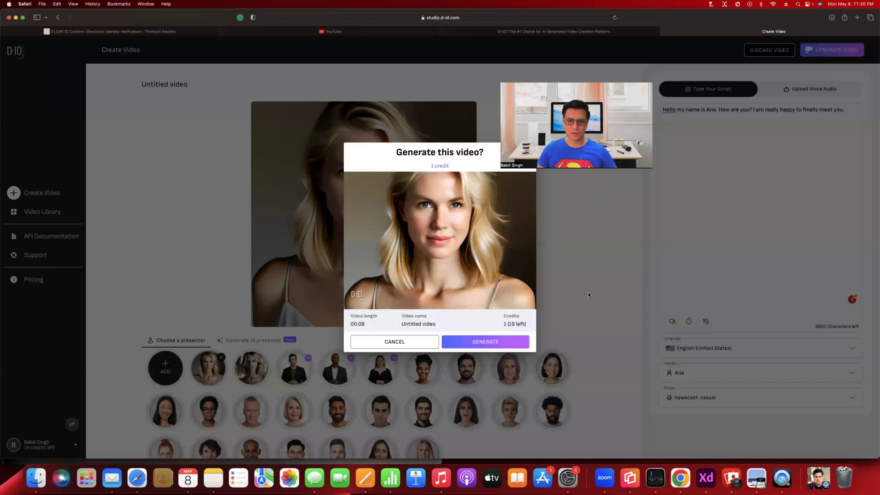
{"action": "left_click", "coordinate": [490, 342]}
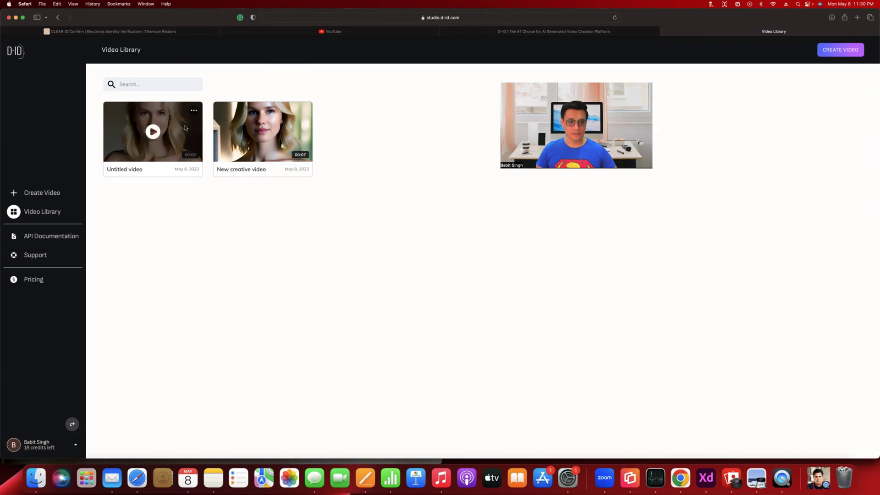
Preview the generated Untitled talking video in D-ID Studio, then download it
{"action": "left_click", "coordinate": [156, 133]}
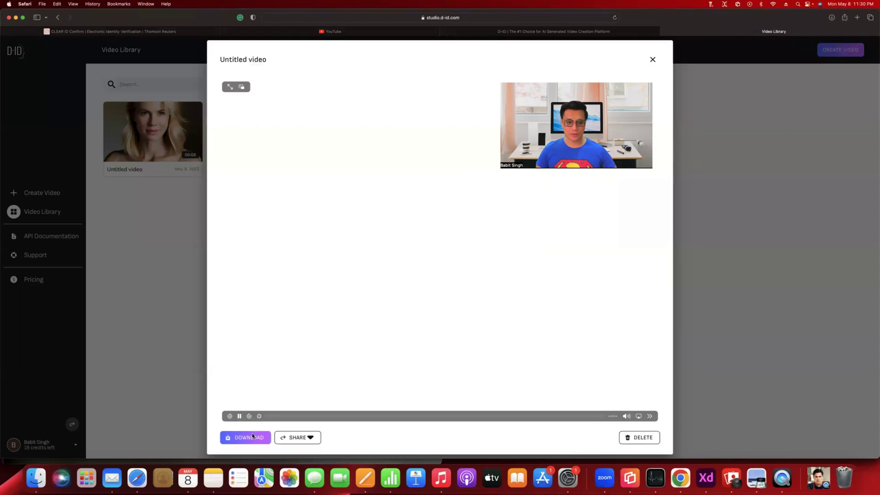
{"action": "left_click", "coordinate": [239, 416]}
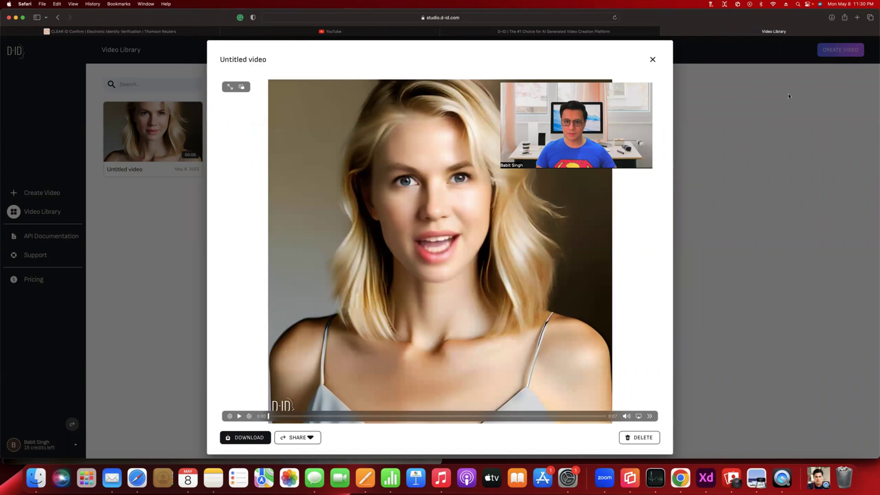
{"action": "left_click", "coordinate": [239, 416]}
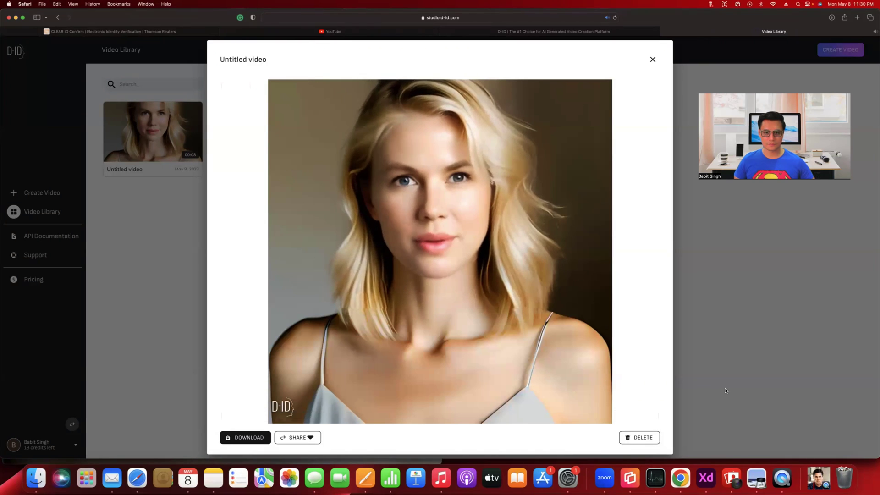
{"action": "left_click", "coordinate": [253, 438]}
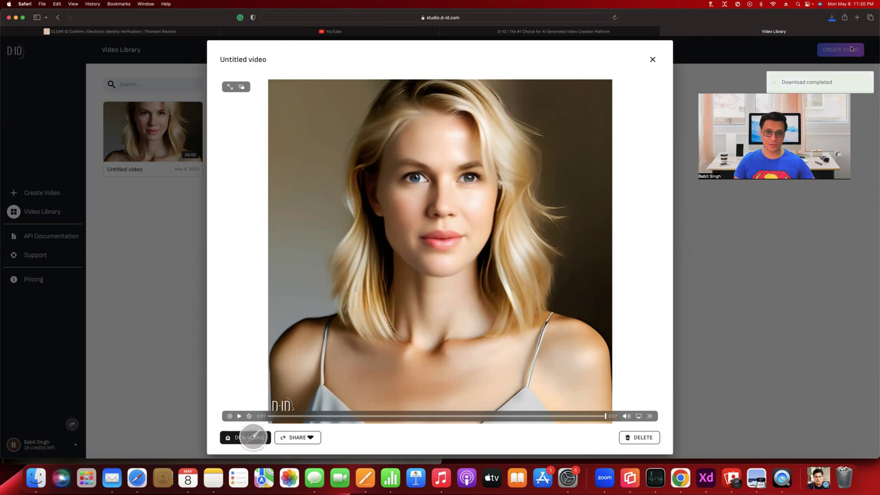
Open Untitled video.mp4 from Downloads in QuickTime Player and play the blonde portrait clip
{"action": "left_click", "coordinate": [38, 478]}
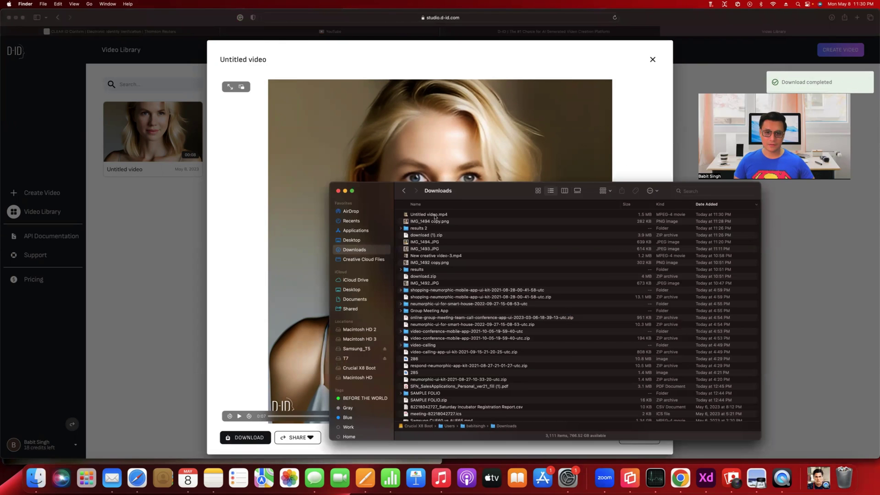
{"action": "left_click", "coordinate": [434, 216]}
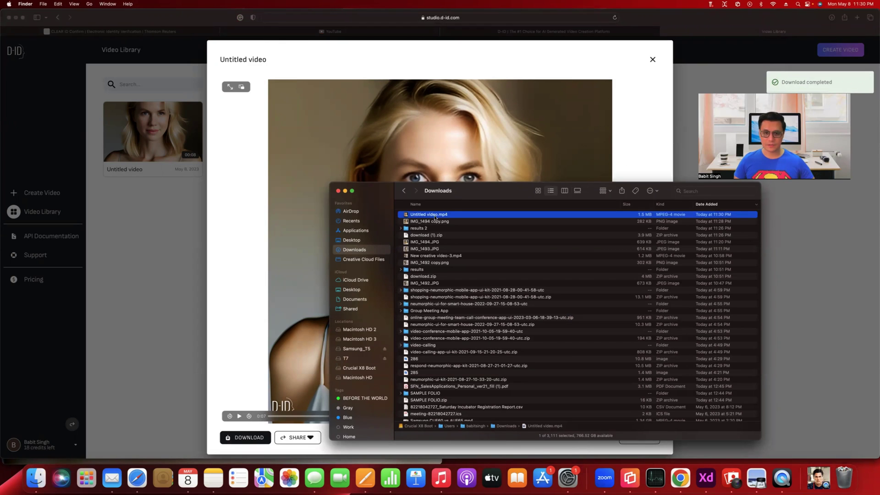
{"action": "double_click", "coordinate": [434, 215]}
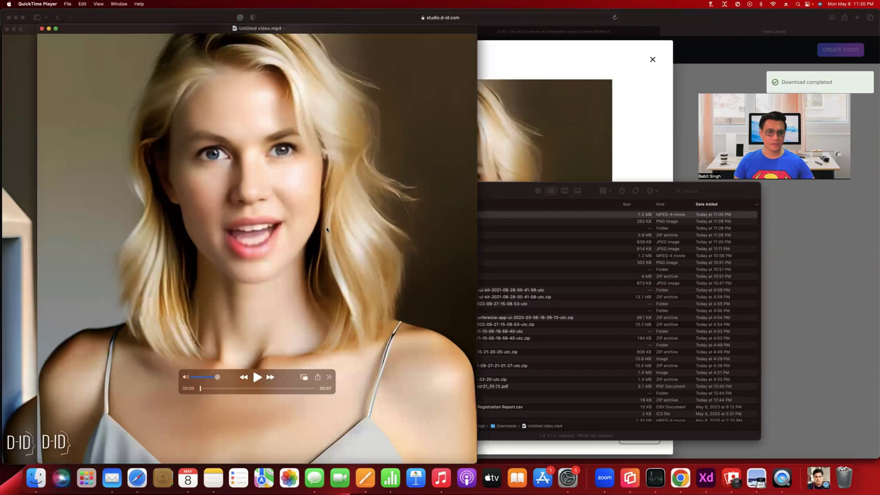
{"action": "left_click", "coordinate": [257, 377]}
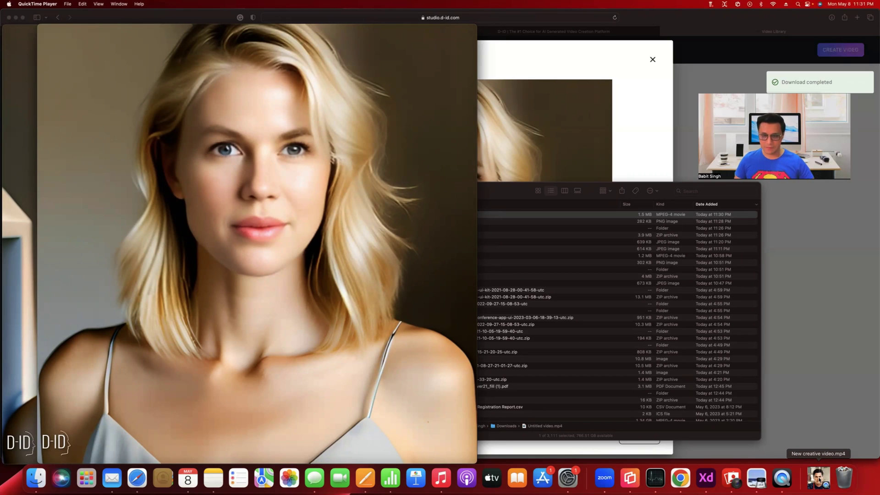
Restore the minimized New creative video.mp4 from the Dock and replay the superhero portrait clip
{"action": "left_click", "coordinate": [820, 480]}
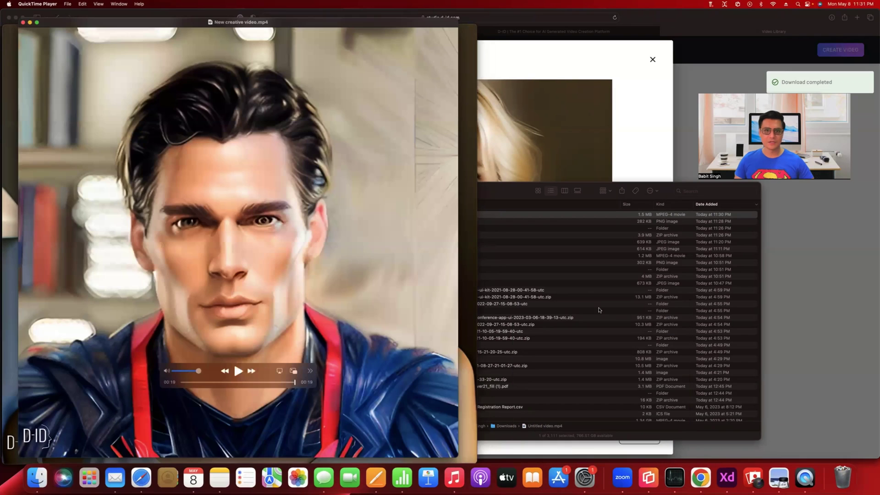
{"action": "left_click", "coordinate": [238, 371]}
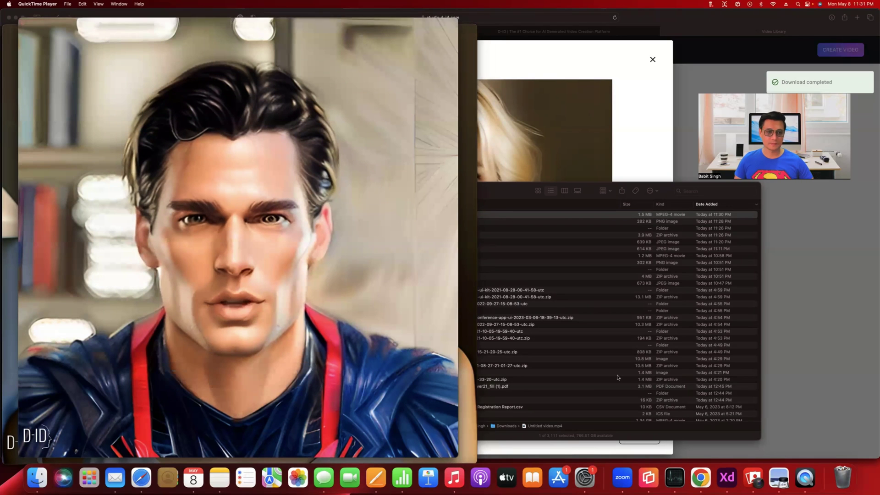